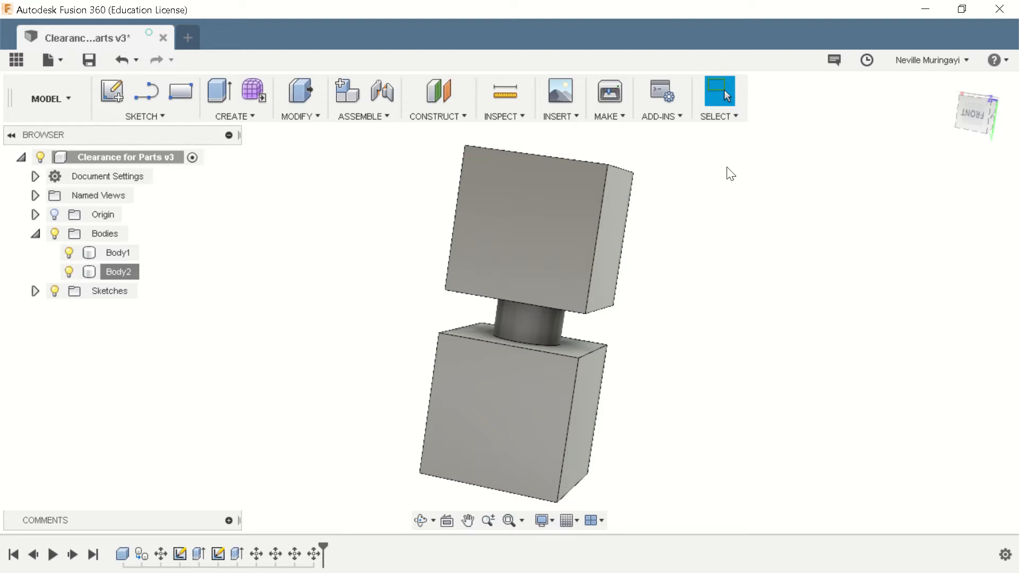
Move the lower pegged block, Body2, 0.90 in along Y, away from Body1.
right_click(123, 271)
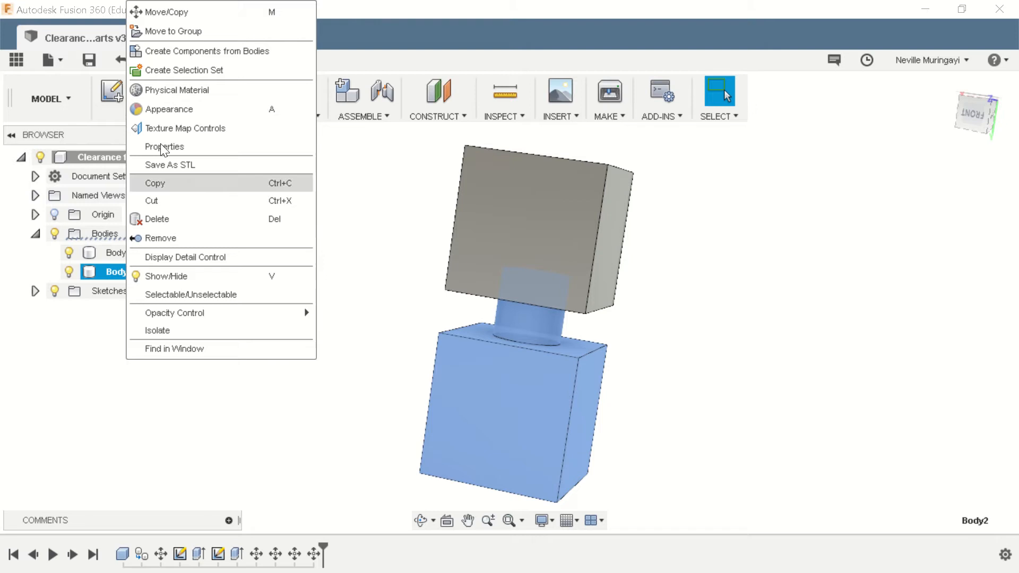
click(180, 13)
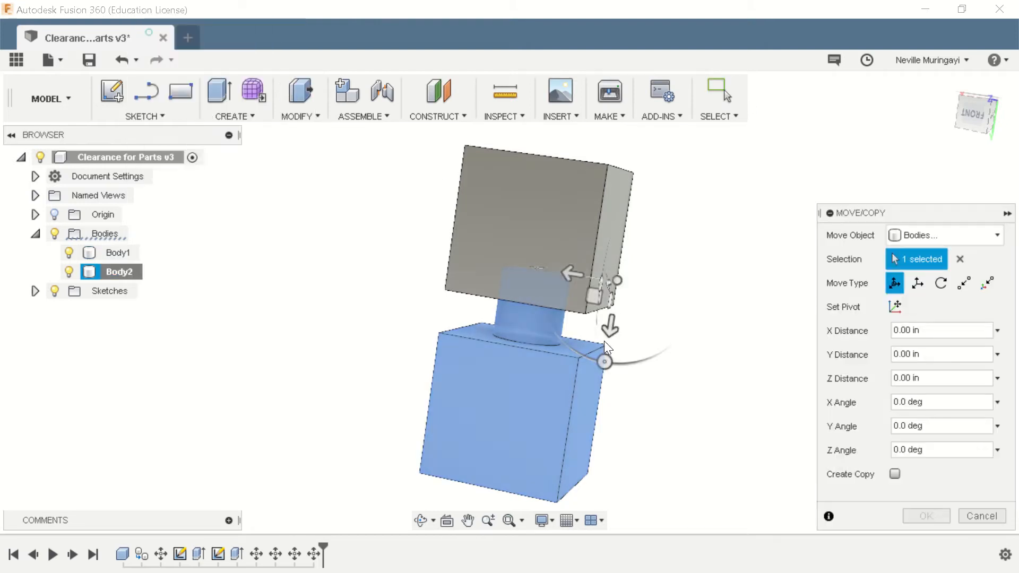
drag(605, 342, 596, 402)
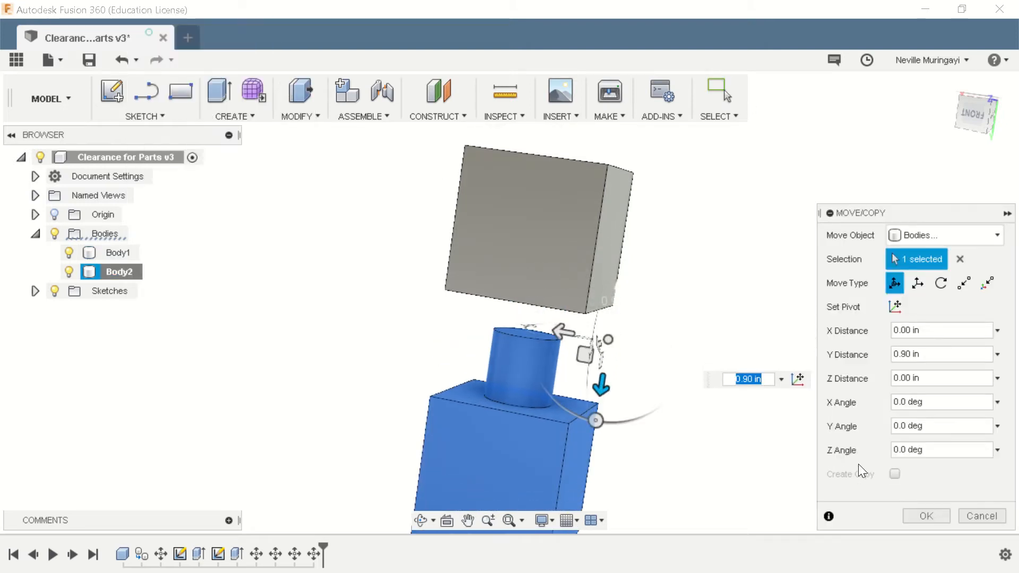
click(931, 519)
Examine the cylindrical peg on Body2 and the matching hole in Body1 from several angles.
shift+middle_drag(807, 393, 868, 368)
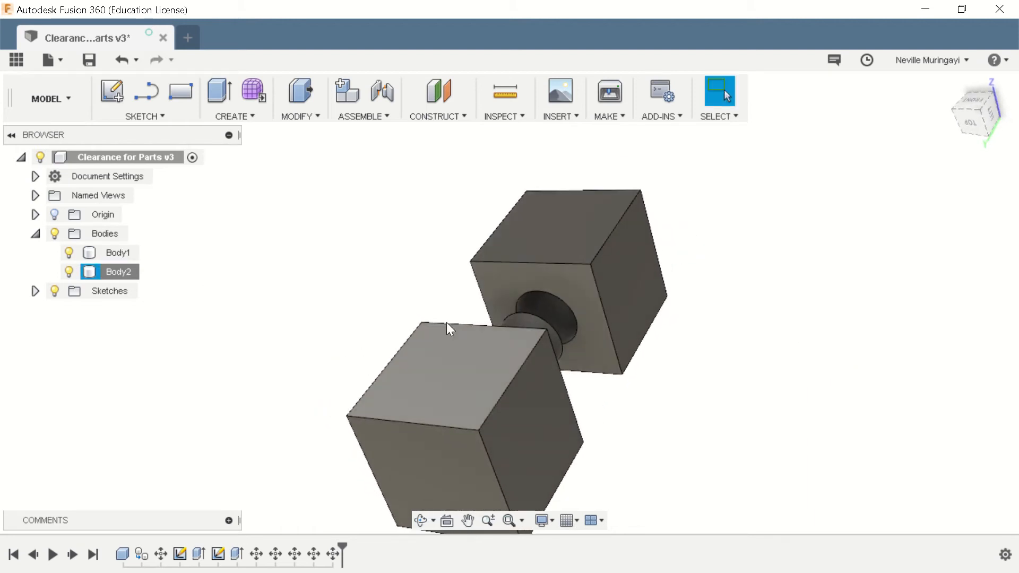
shift+middle_drag(753, 412, 629, 275)
scroll(564, 308, up, 5)
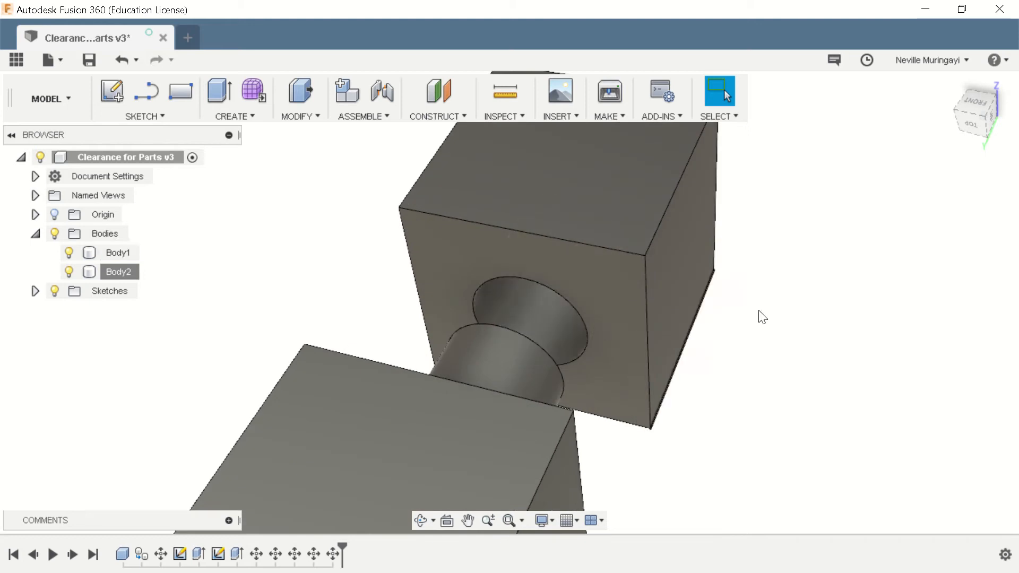
scroll(723, 344, down, 4)
shift+middle_drag(723, 344, 760, 340)
key(Escape)
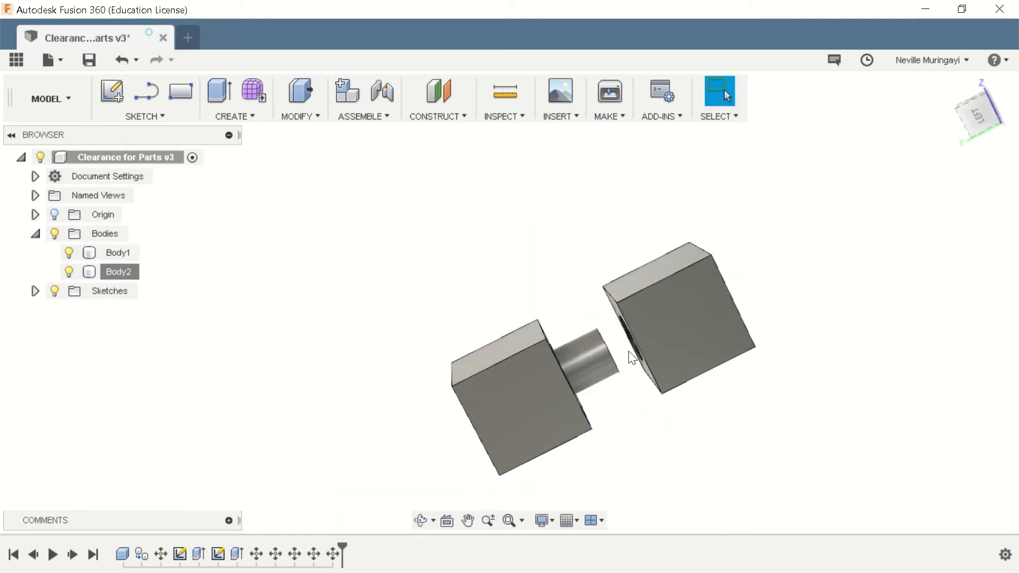
scroll(619, 359, up, 5)
shift+middle_drag(664, 423, 690, 323)
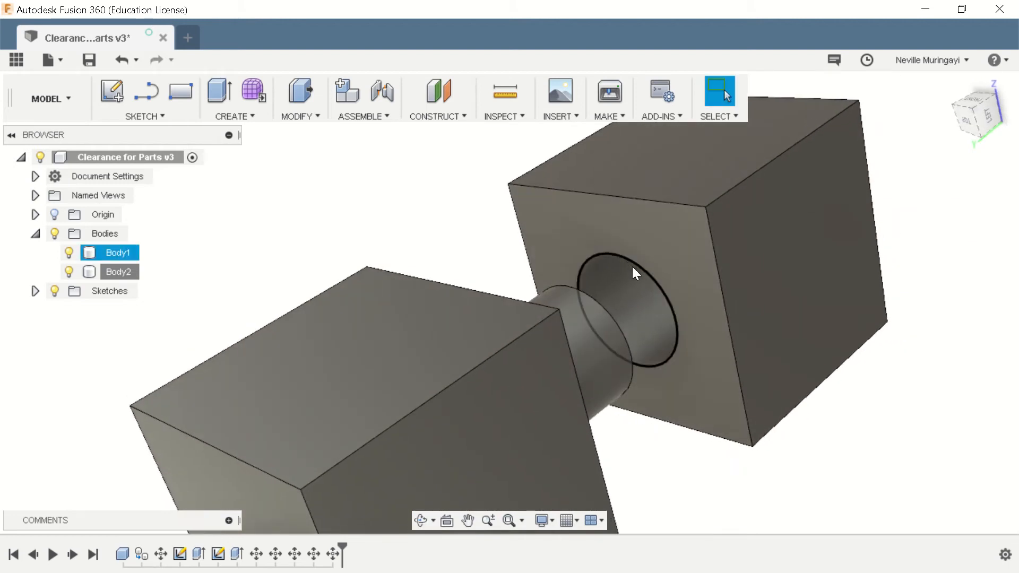
scroll(651, 317, down, 4)
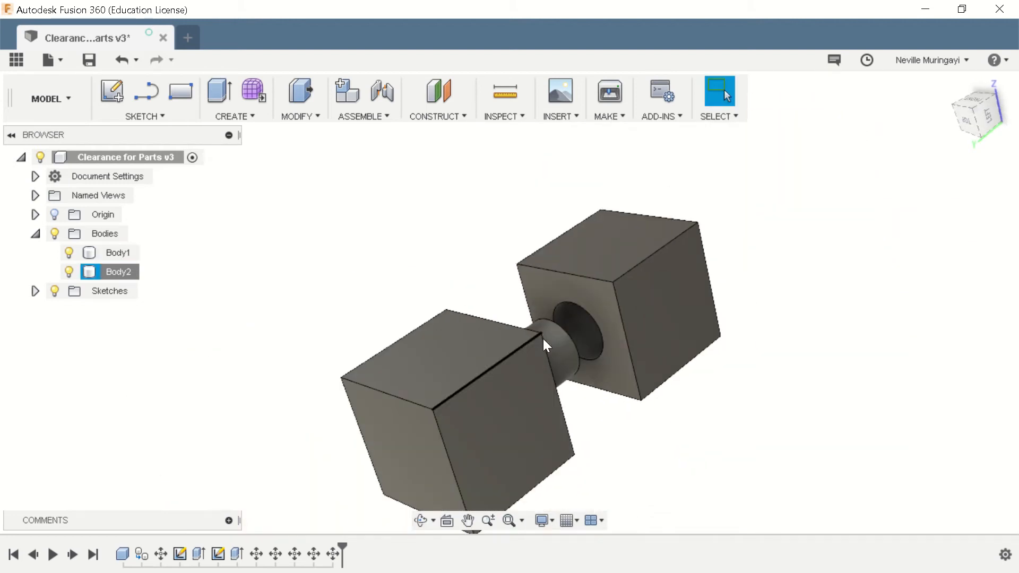
Start a new design and sketch a center rectangle from the origin on the horizontal plane.
click(189, 38)
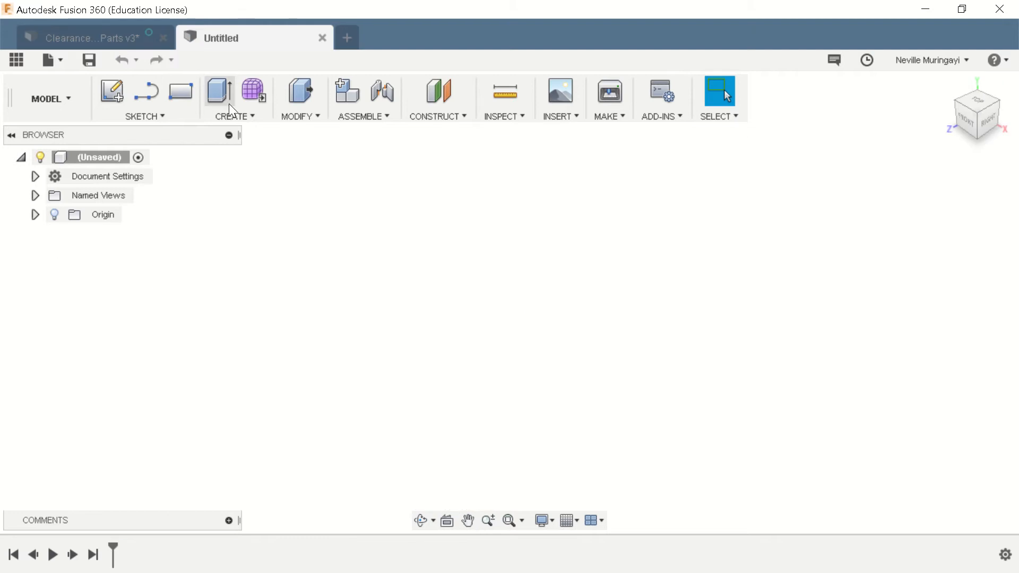
click(161, 115)
mouse_move(133, 51)
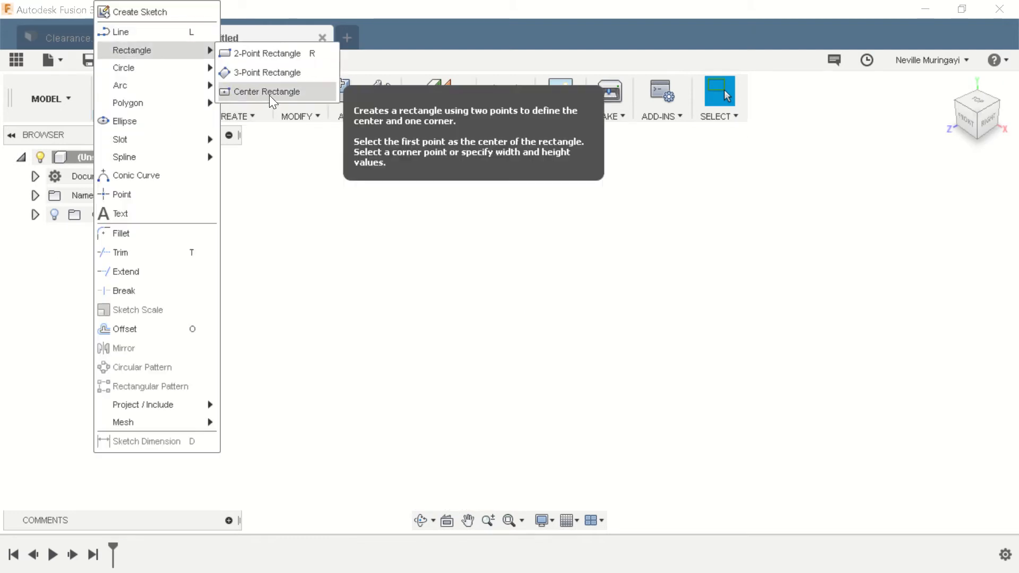
click(270, 95)
click(526, 339)
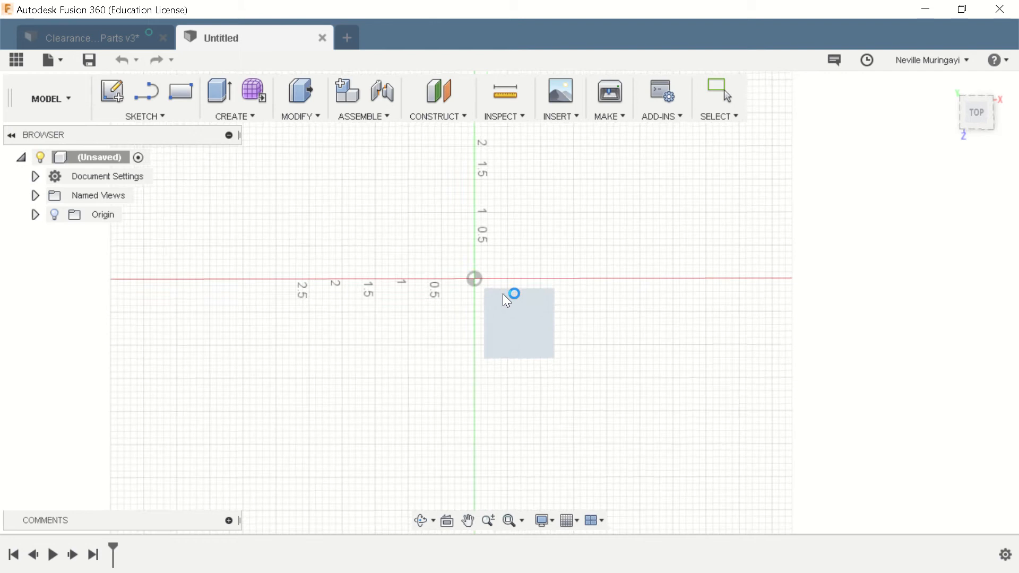
click(472, 276)
click(578, 363)
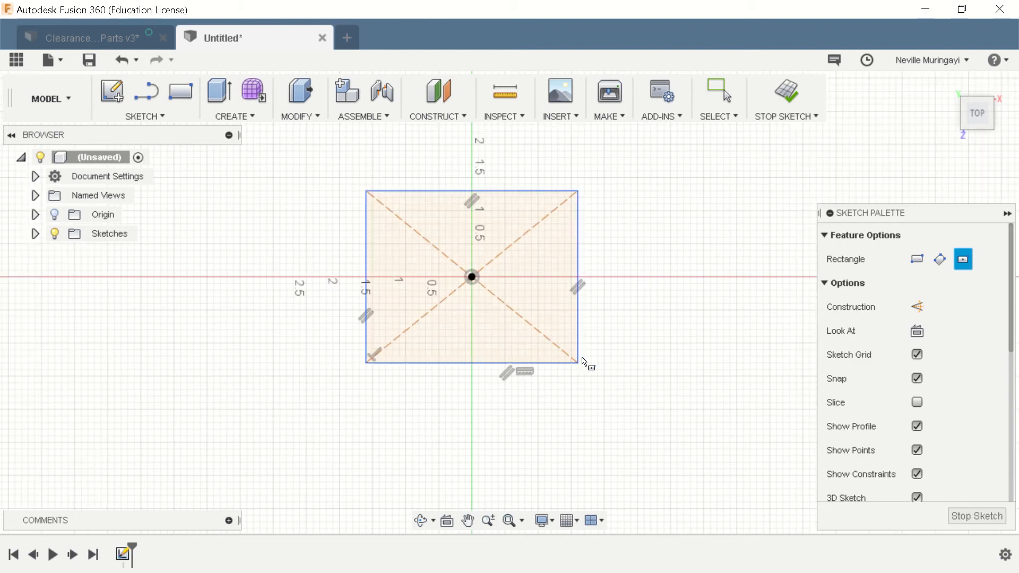
Dimension the rectangle's width and height to 2 in each.
scroll(582, 358, down, 2)
key(d)
click(518, 223)
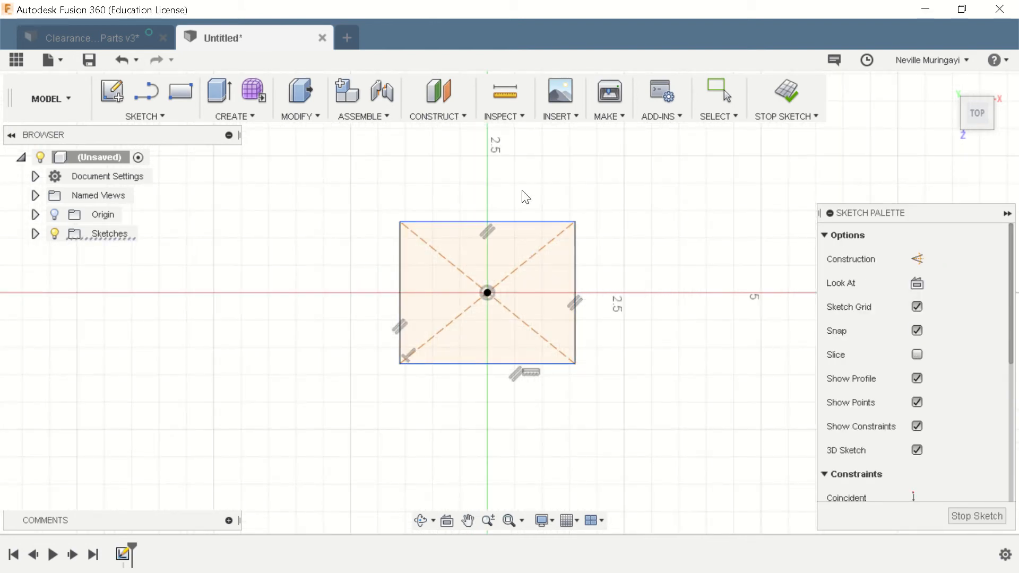
click(524, 194)
text(2)
key(Return)
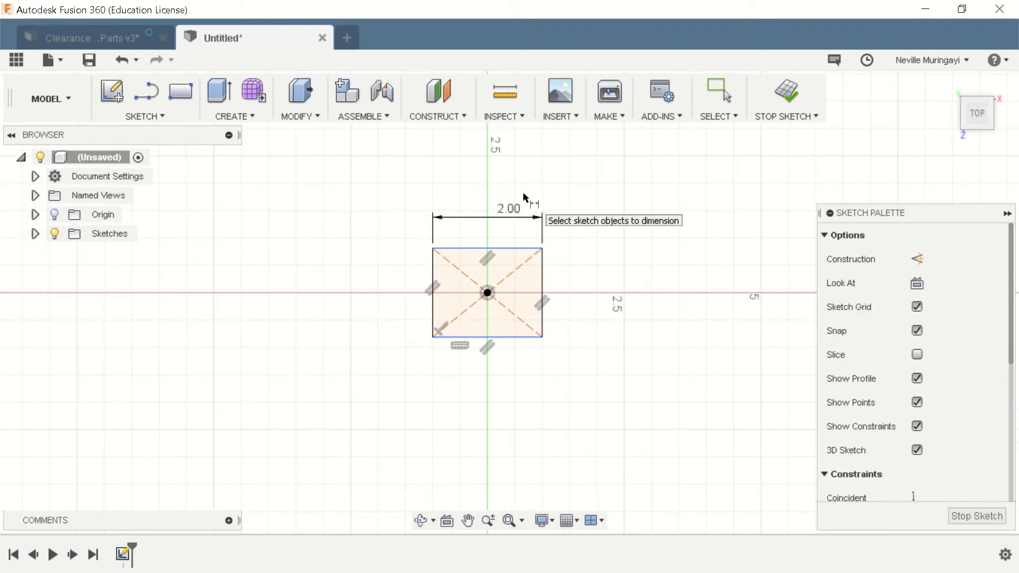
click(542, 298)
click(581, 272)
text(2)
key(Return)
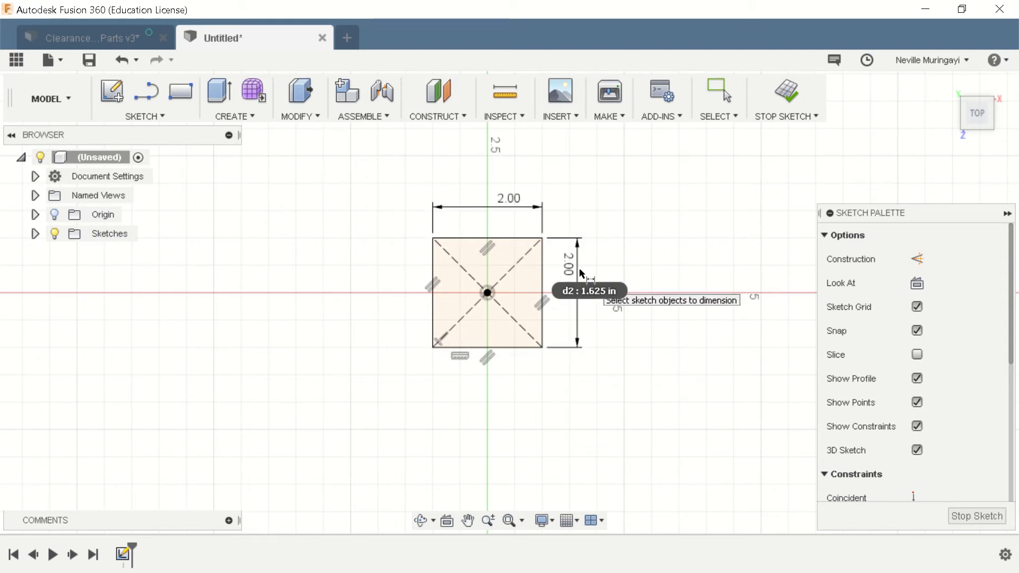
Finish the sketch and extrude the square profile 2 in upward as a new body.
scroll(518, 238, up, 1)
scroll(518, 239, up, 2)
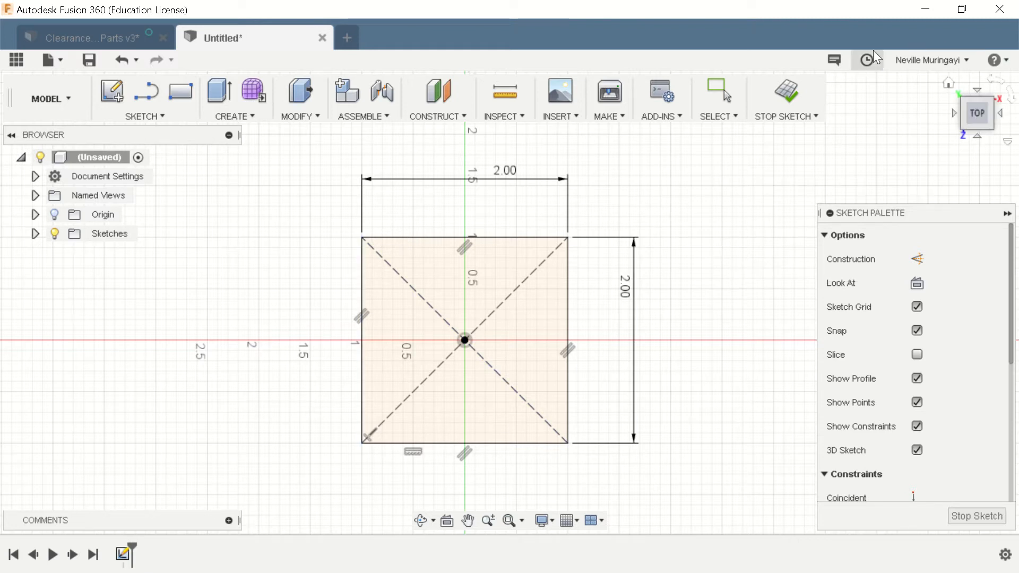
click(788, 95)
key(e)
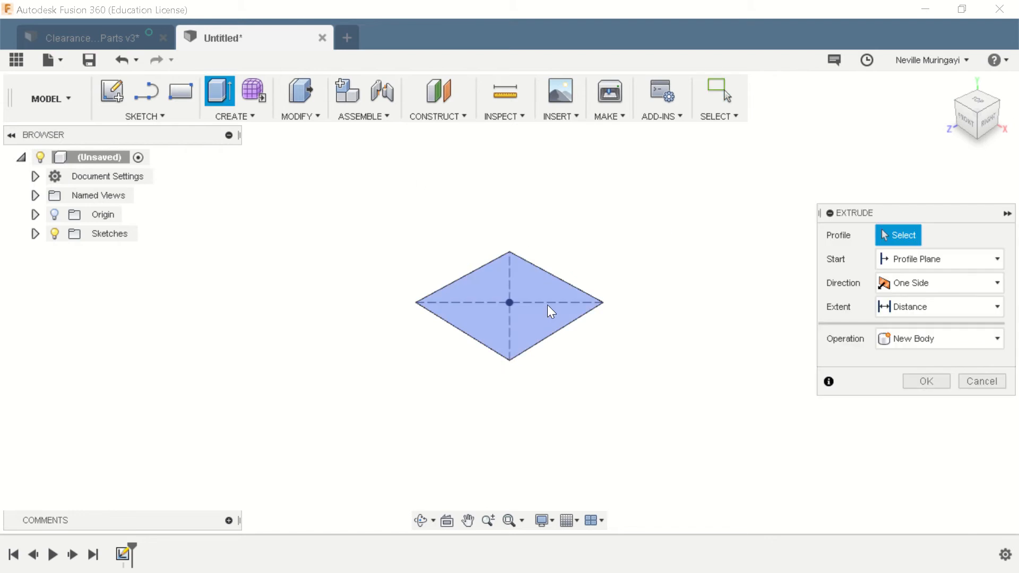
click(544, 311)
drag(510, 283, 512, 168)
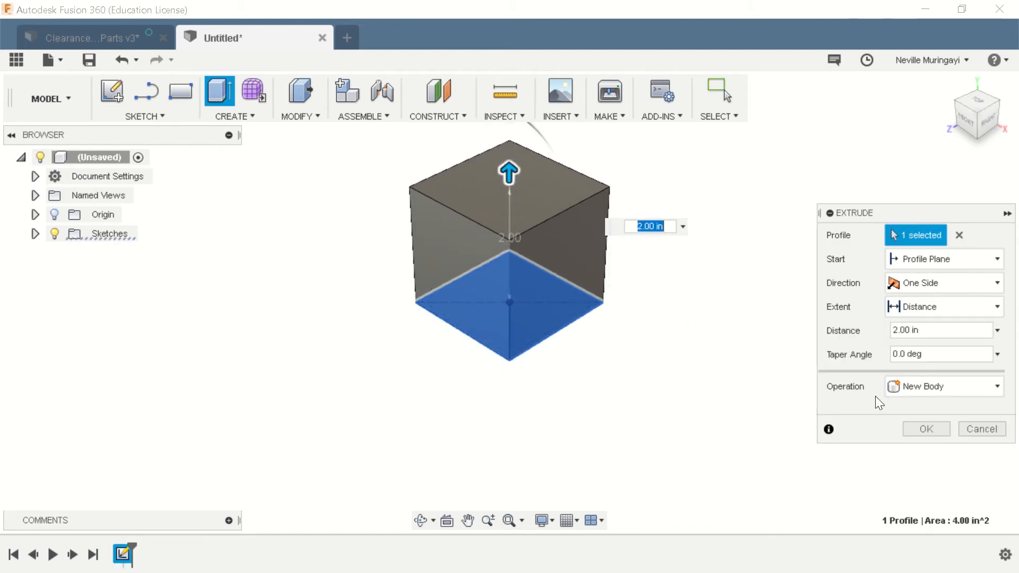
click(928, 428)
Create an offset construction plane 4 in above the cube's top face.
shift+middle_drag(719, 348, 768, 380)
scroll(448, 357, down, 3)
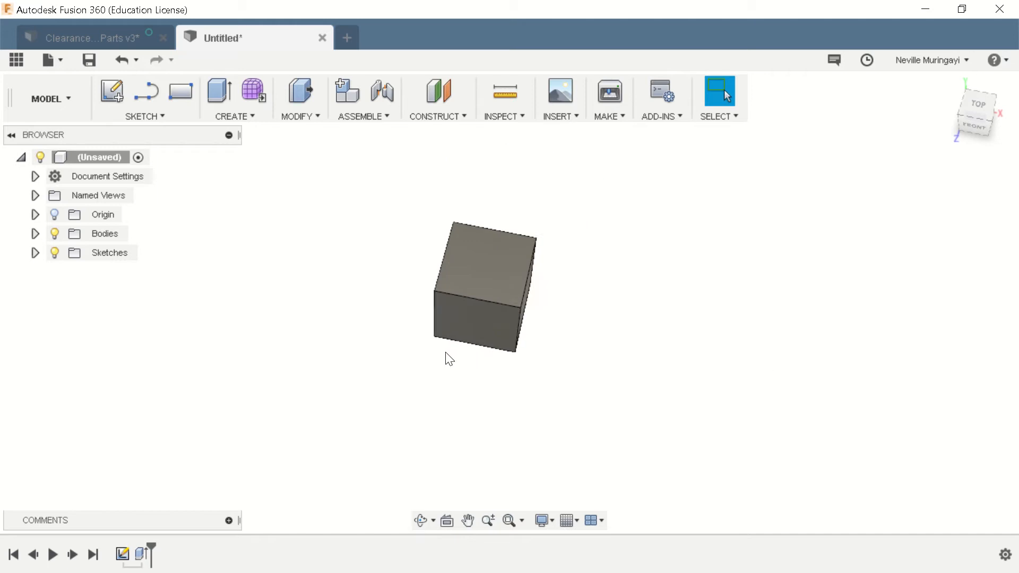
mouse_move(591, 284)
shift+middle_down()
mouse_move(598, 262)
mouse_move(623, 276)
shift+middle_up()
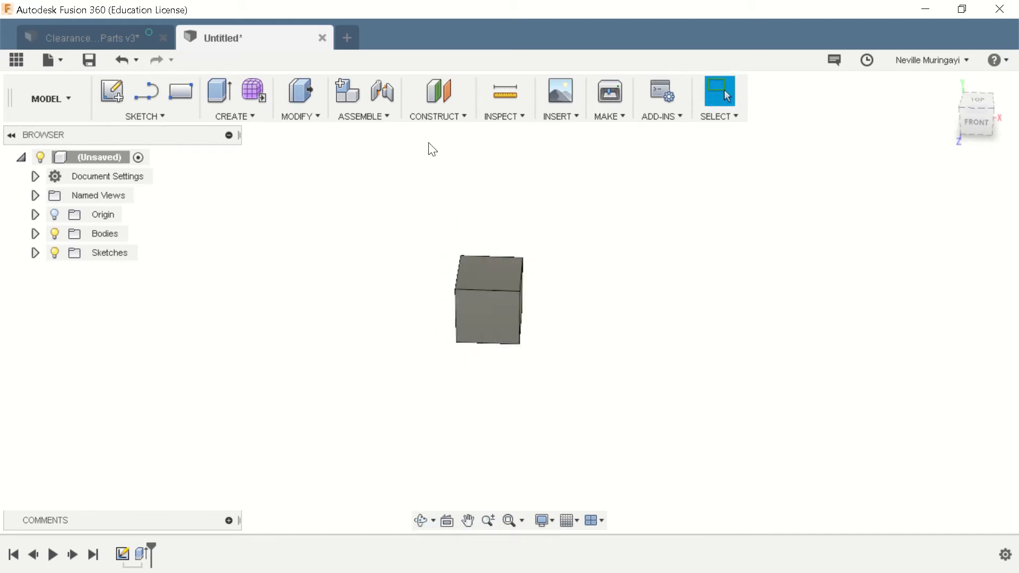
click(437, 118)
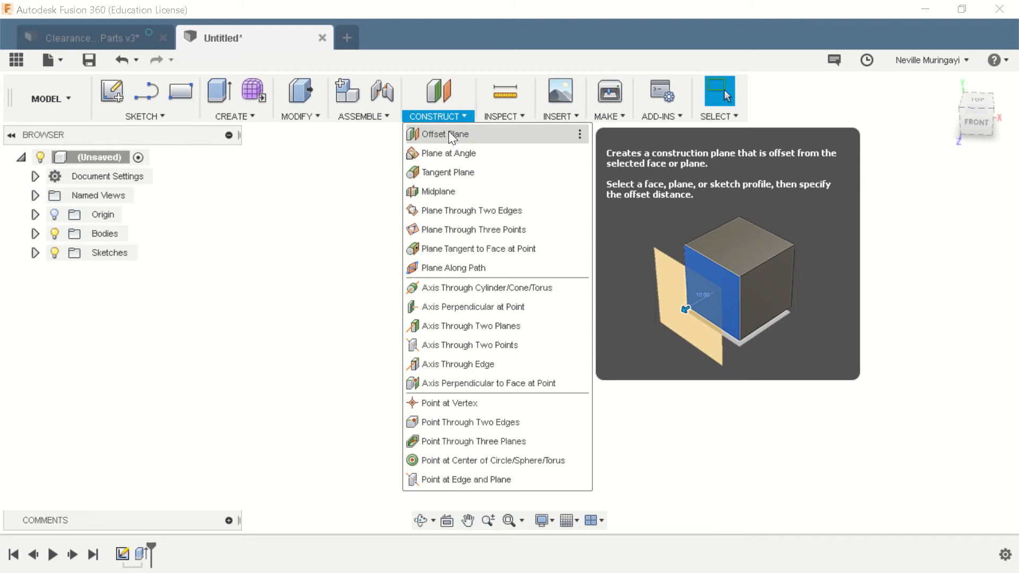
click(448, 132)
click(490, 271)
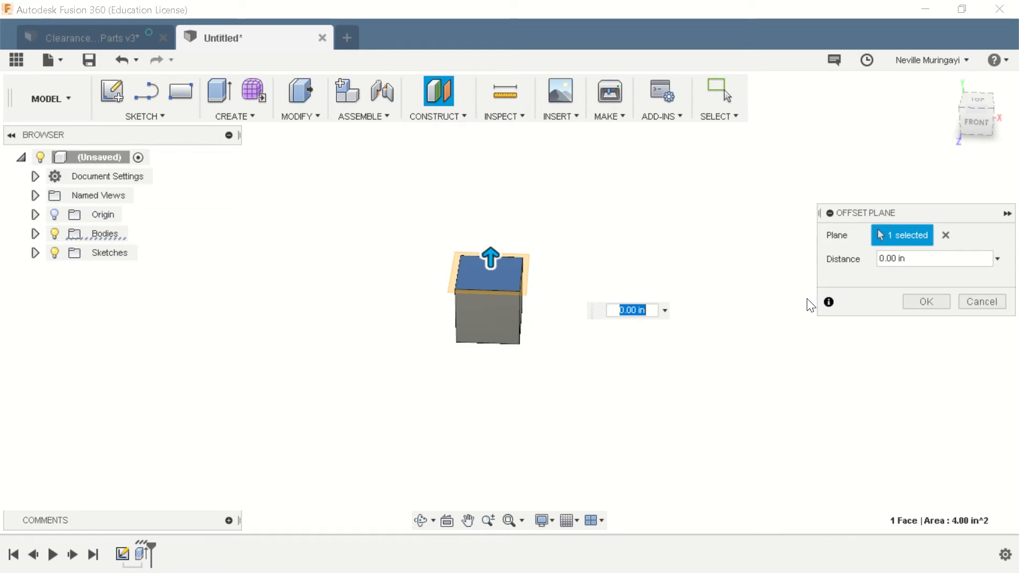
text(4)
key(Return)
Sketch a center rectangle on the offset plane, centered on the origin and snapped to the lower cube's corner.
scroll(588, 337, down, 3)
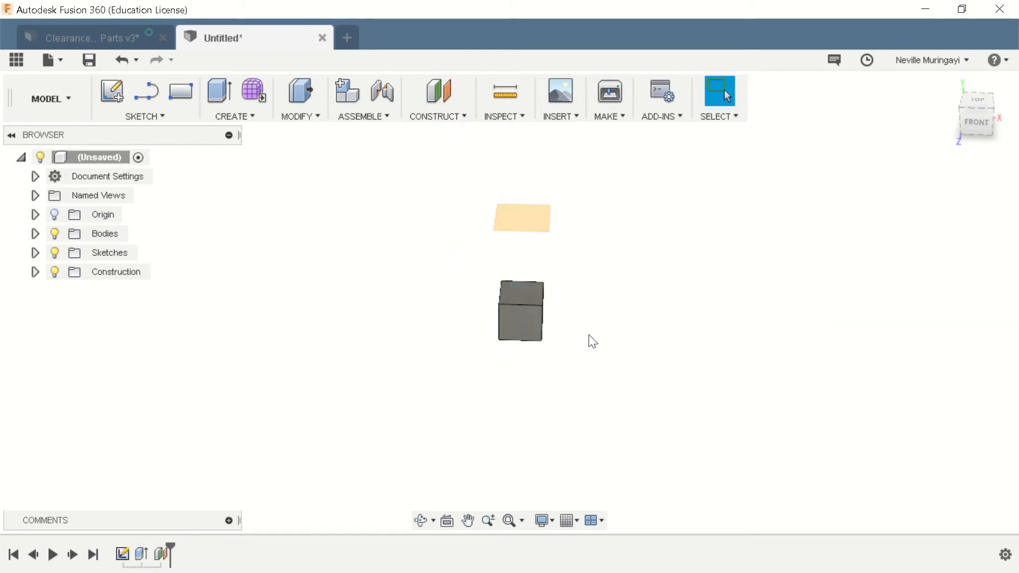
scroll(642, 208, up, 2)
scroll(605, 202, up, 2)
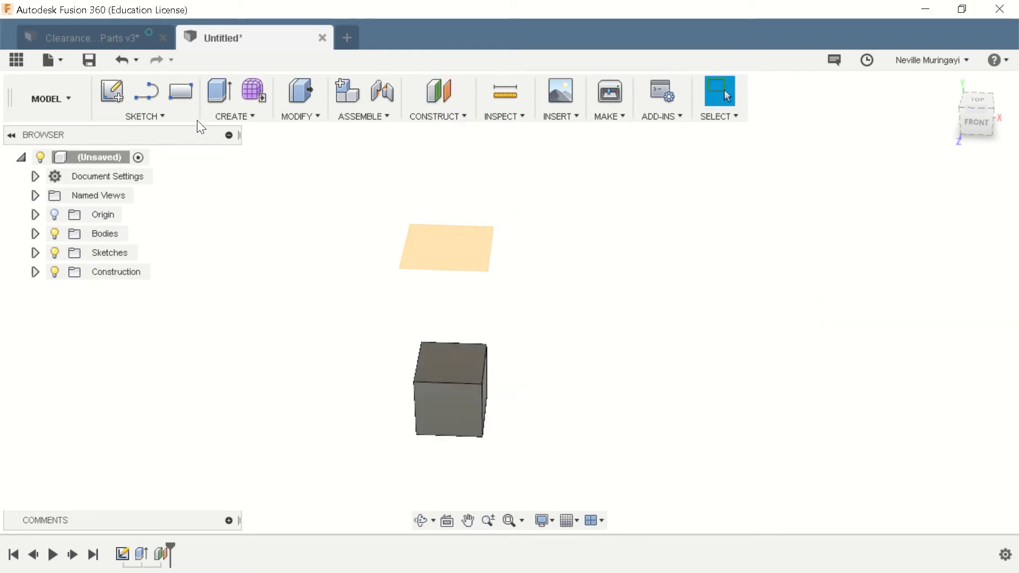
click(157, 117)
mouse_move(165, 50)
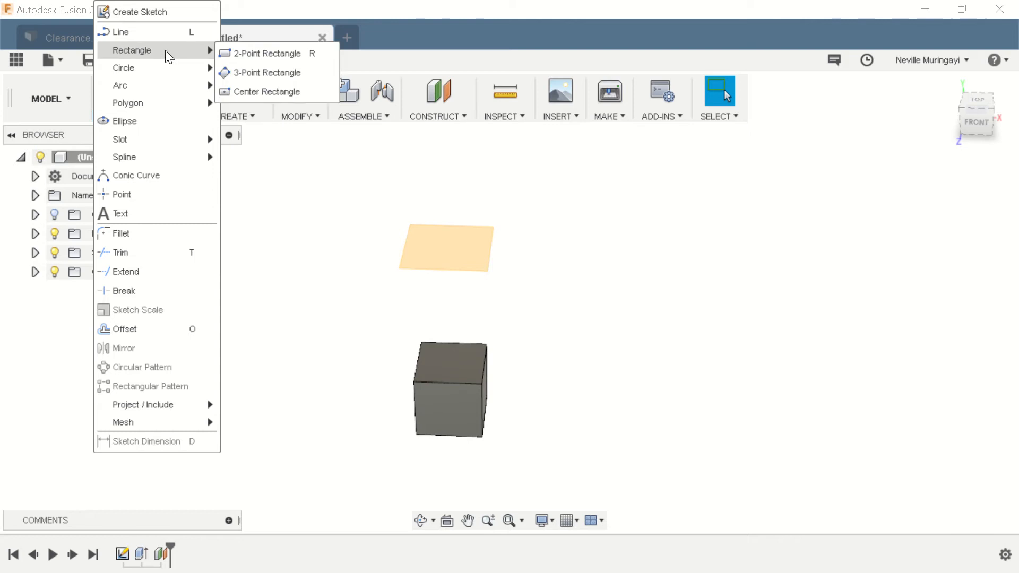
click(265, 93)
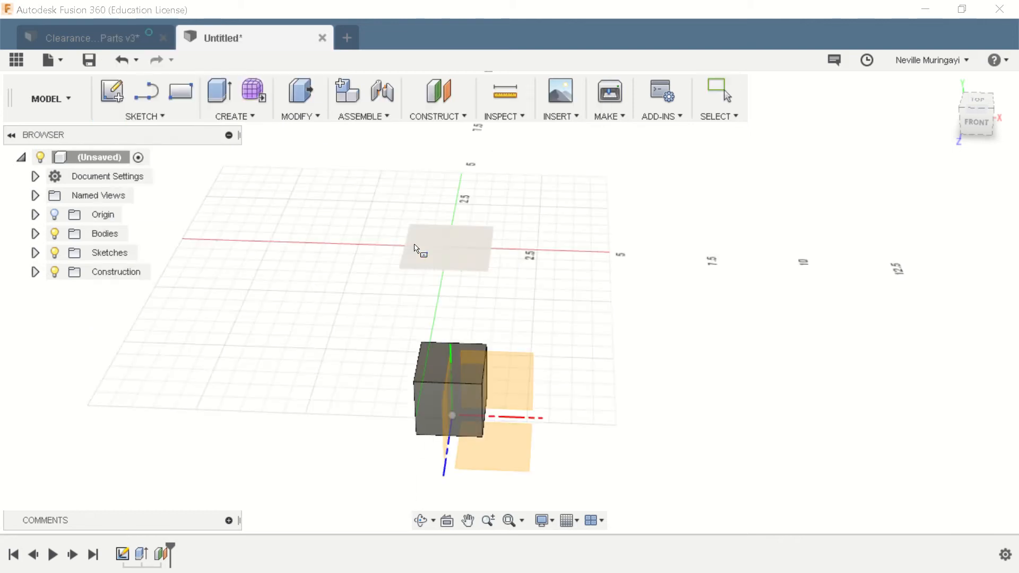
click(452, 256)
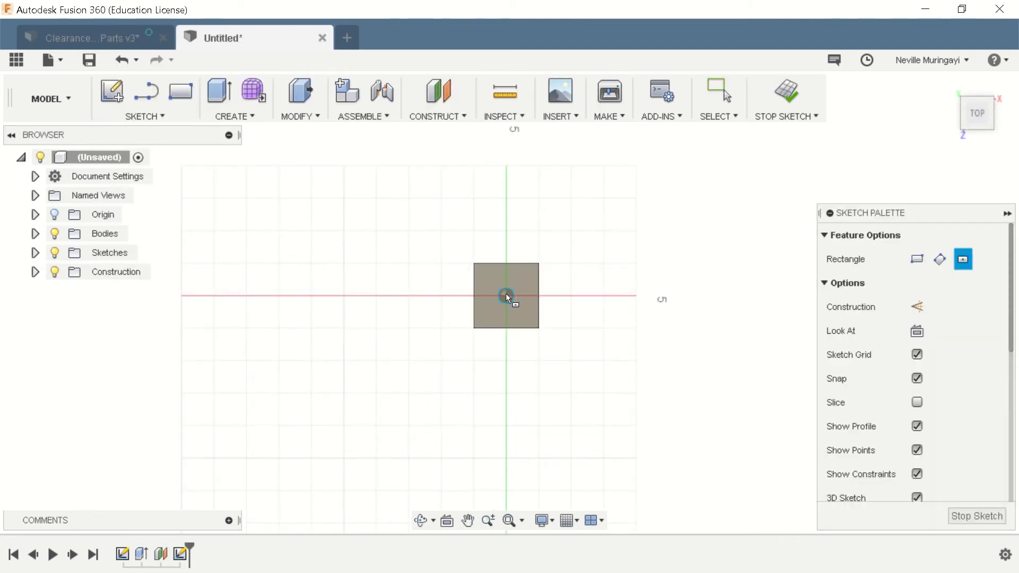
click(507, 295)
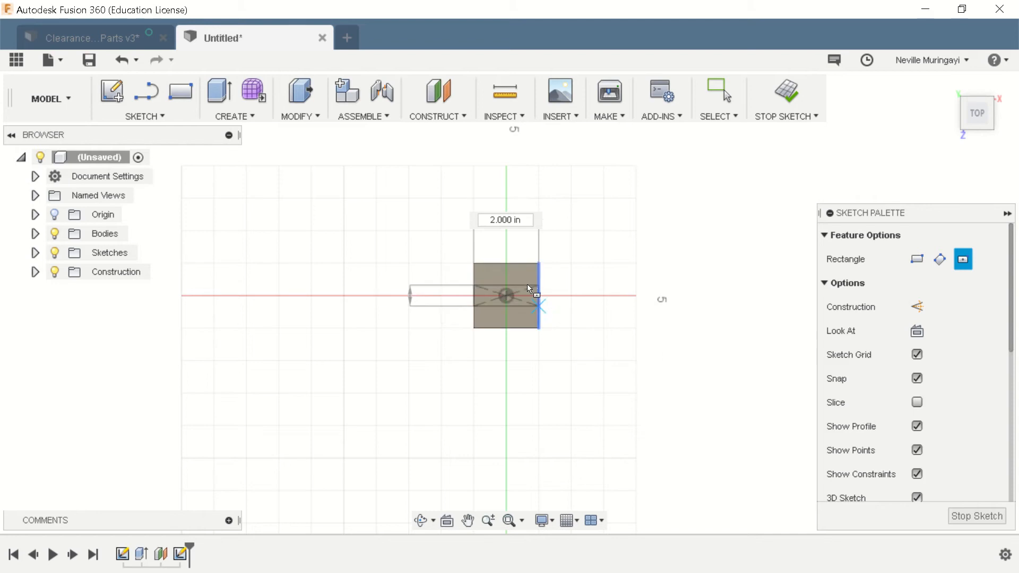
scroll(524, 282, up, 4)
scroll(520, 304, up, 2)
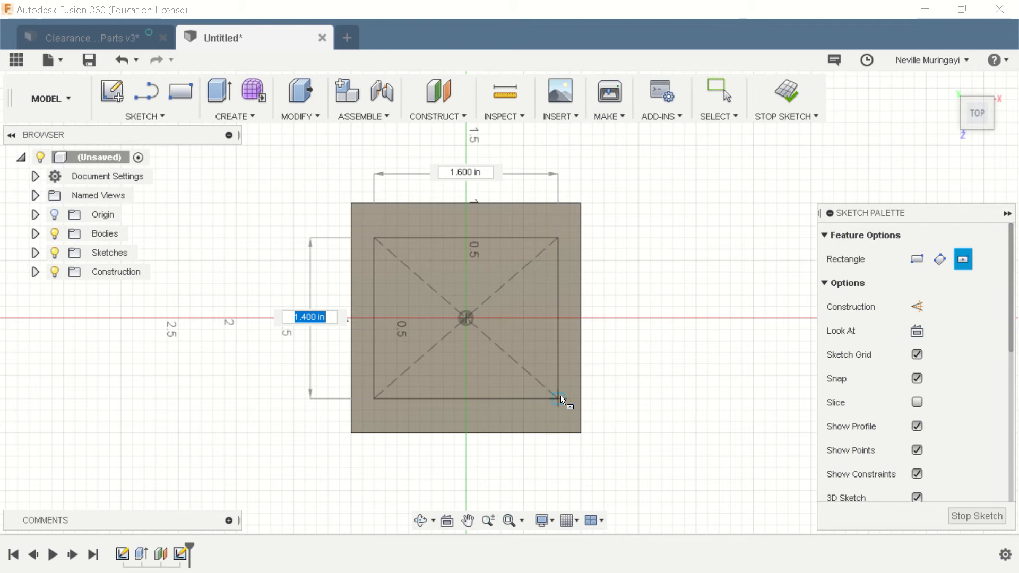
click(580, 432)
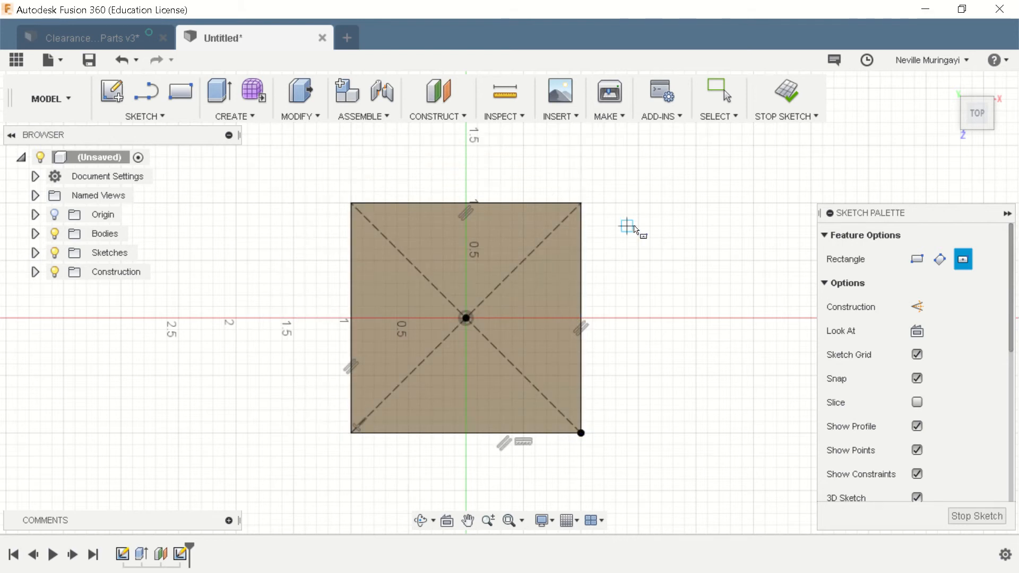
key(Escape)
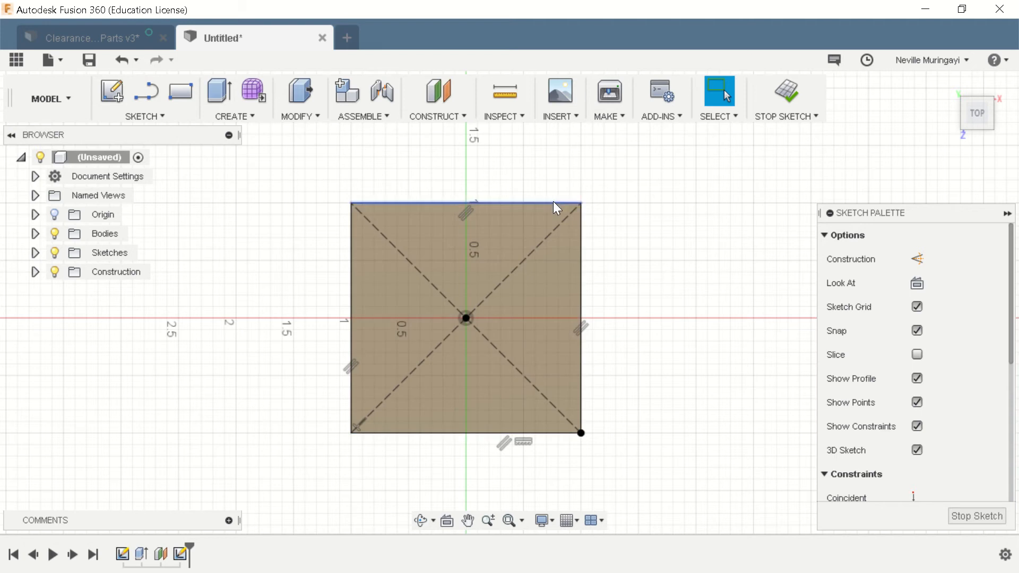
Finish the sketch and extrude the square on the offset plane 2 in upward as a new body.
click(784, 92)
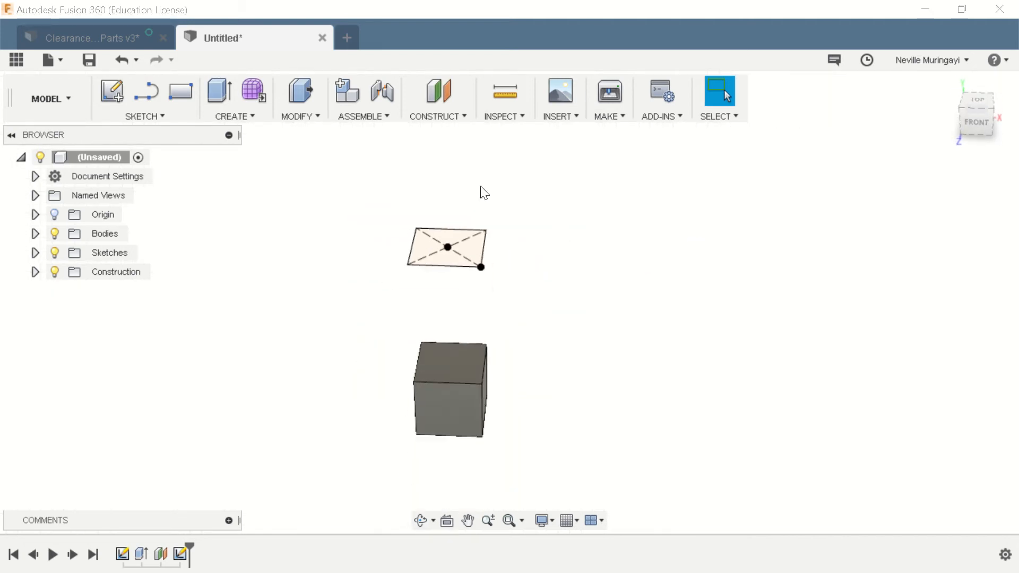
key(e)
click(476, 241)
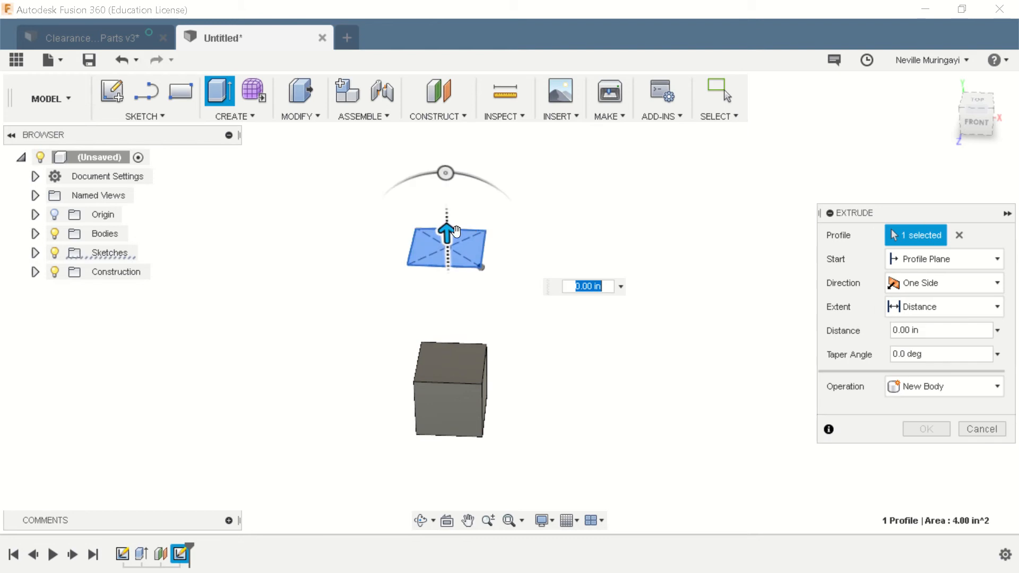
drag(447, 230, 446, 163)
click(578, 223)
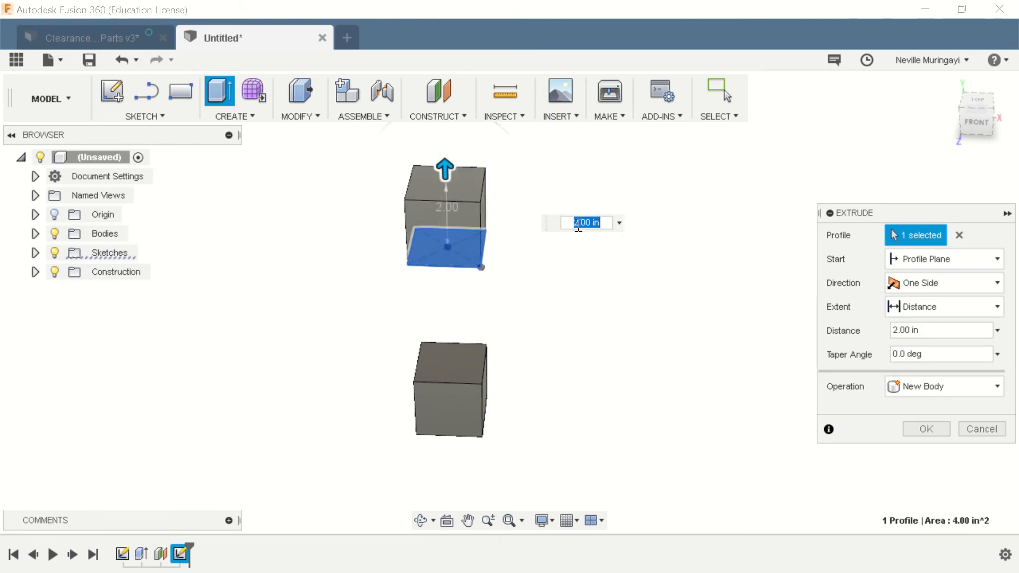
click(912, 434)
shift+middle_drag(678, 359, 669, 293)
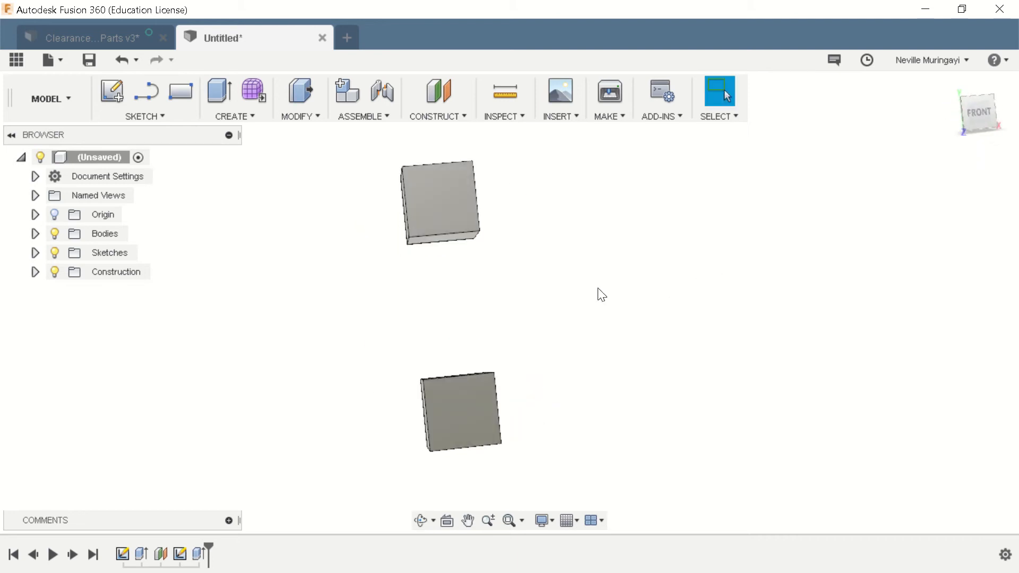
click(35, 233)
click(34, 234)
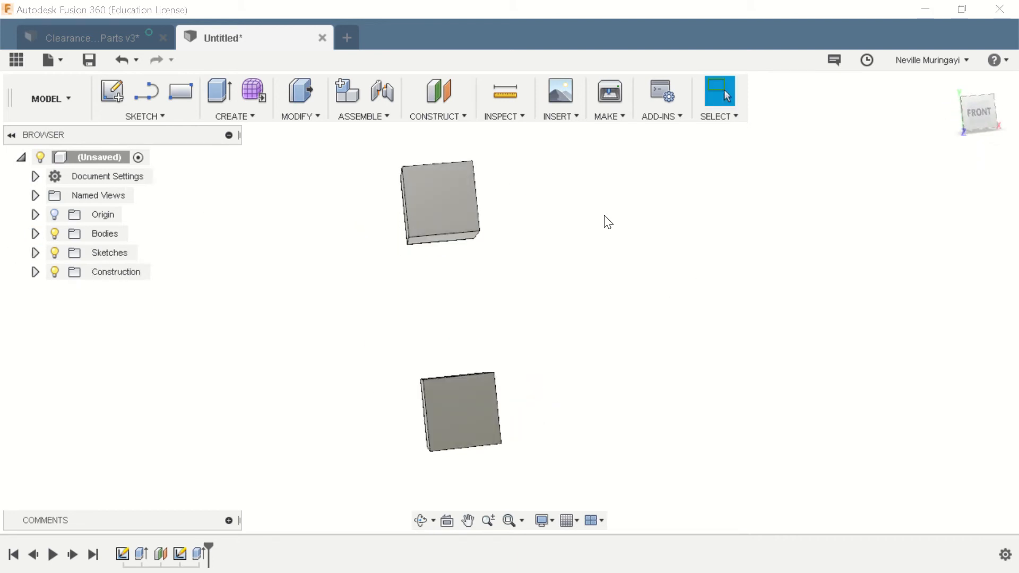
shift+middle_drag(619, 267, 583, 307)
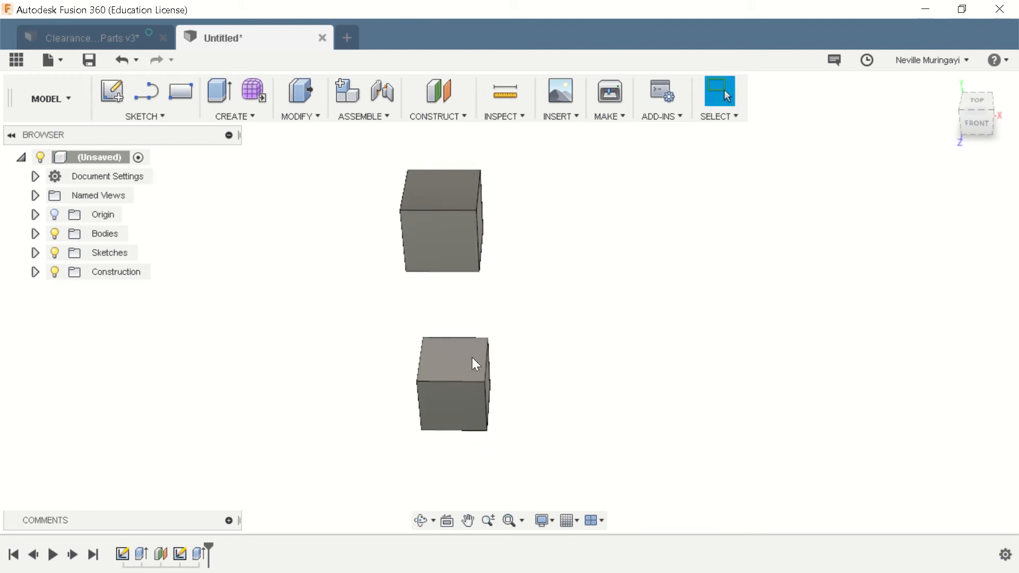
key(h)
click(452, 349)
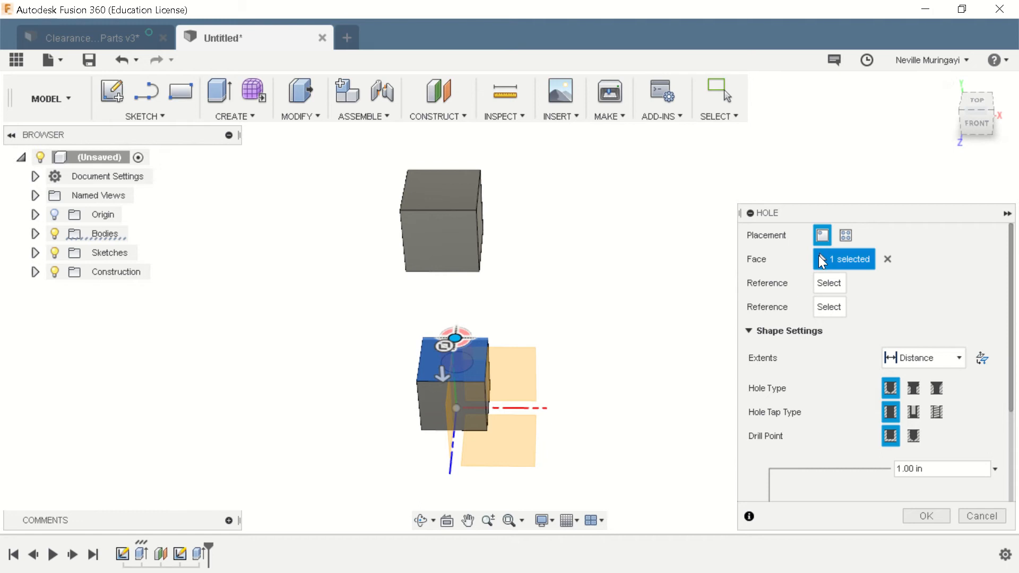
click(751, 213)
key(Escape)
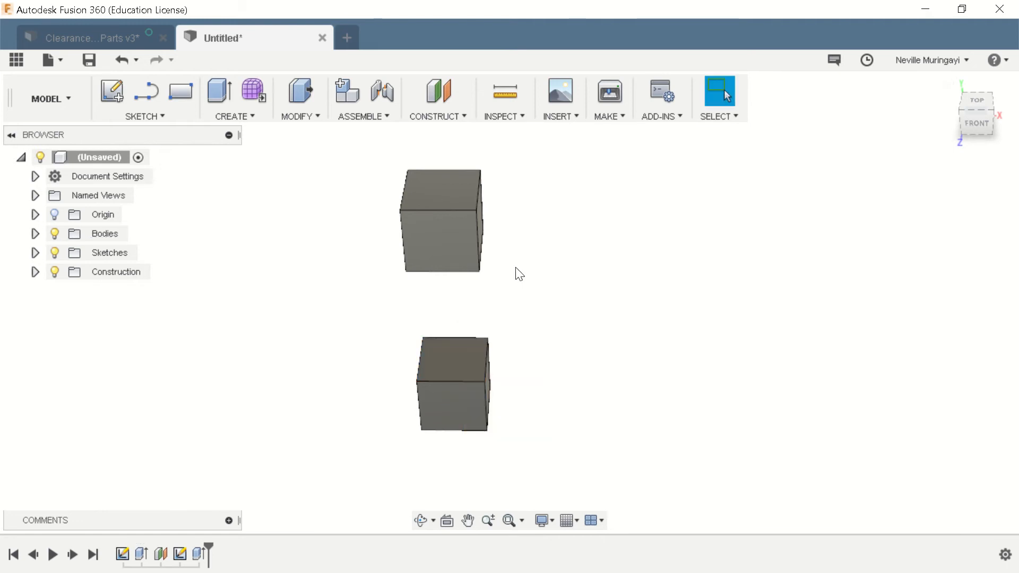
Hide the upper cube and place a hole on the lower cube's top face, moved to the face's center.
click(35, 233)
click(68, 272)
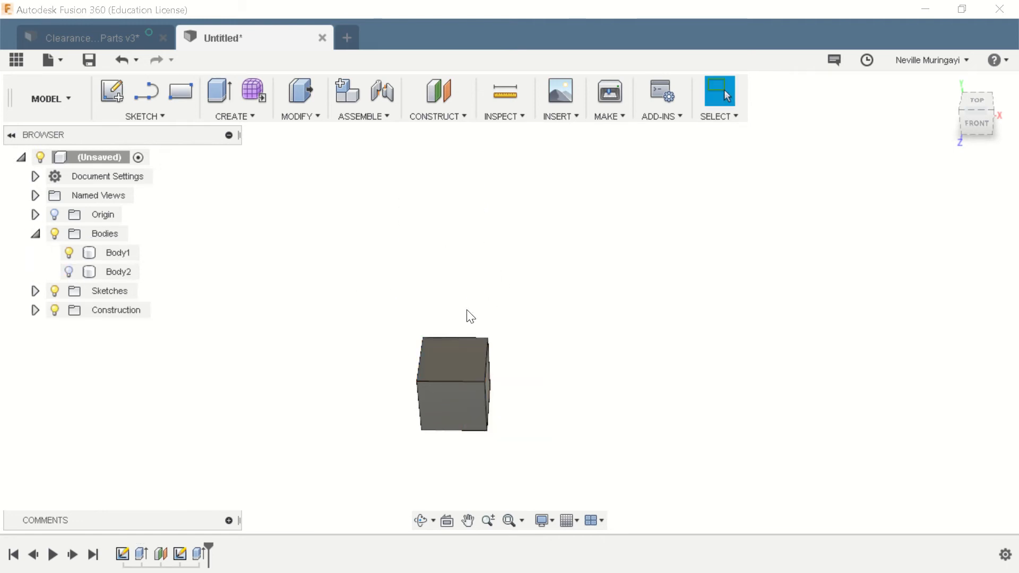
key(h)
click(446, 347)
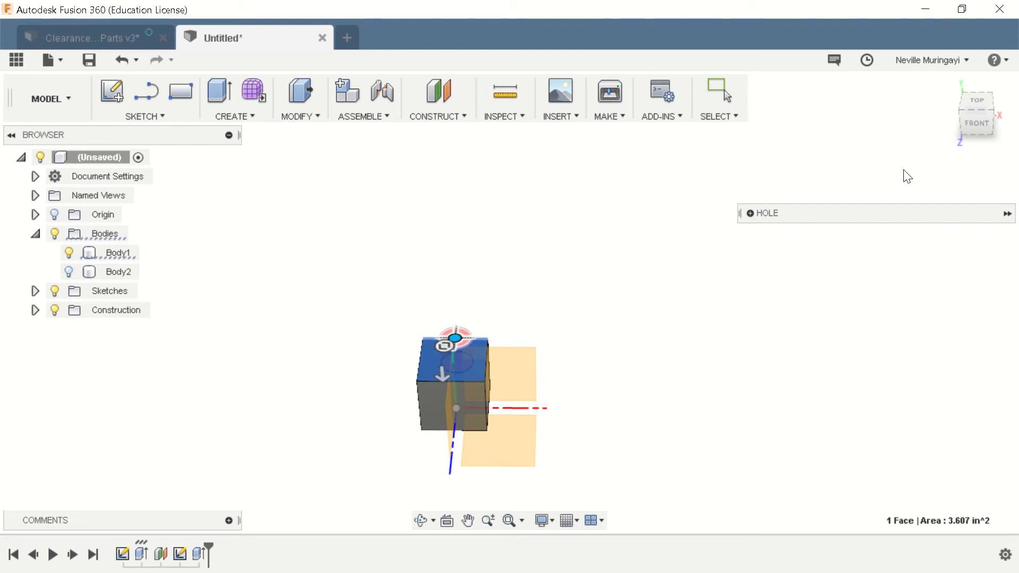
click(976, 101)
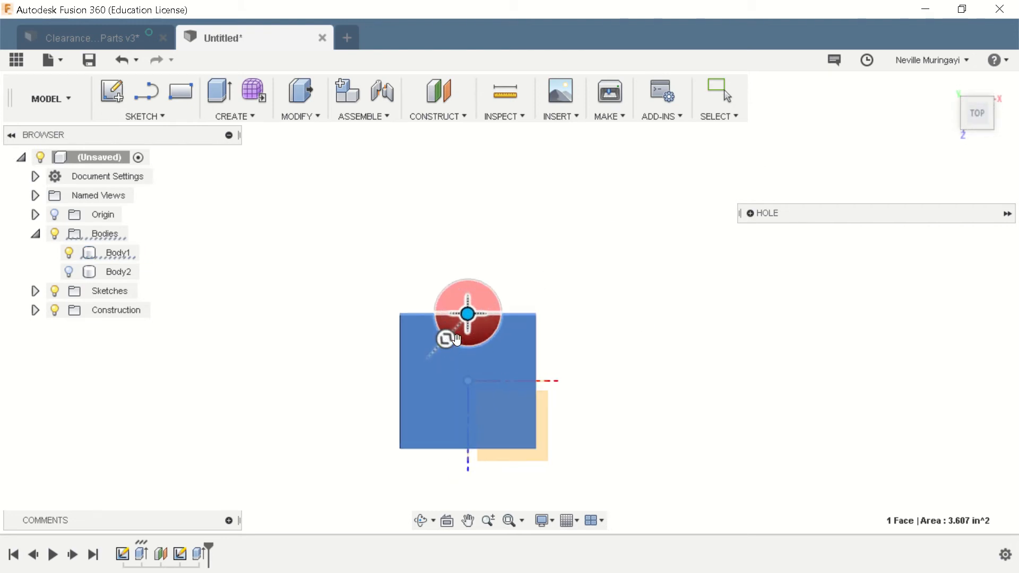
drag(468, 314, 469, 383)
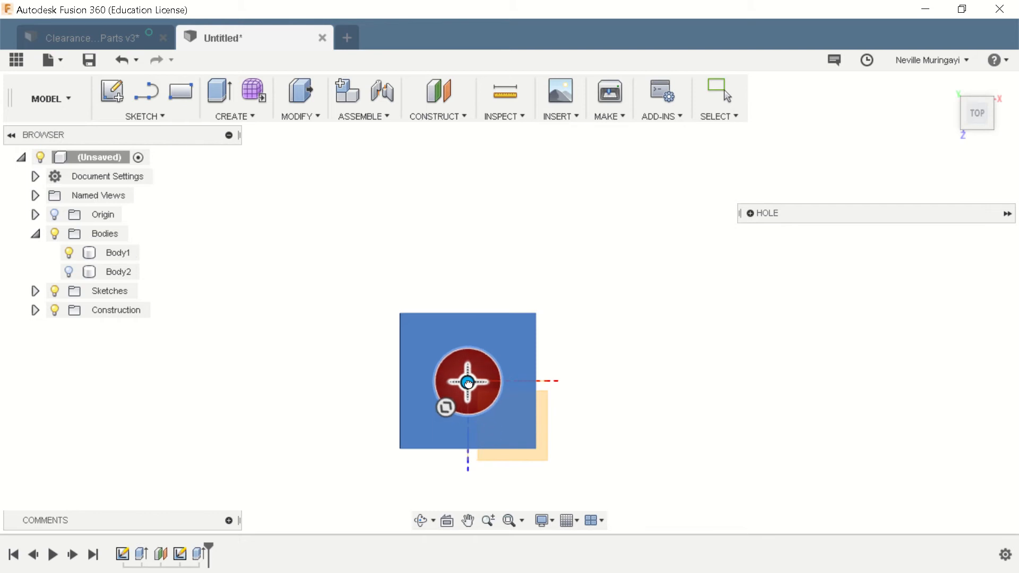
Create the hole as a simple, untapped, flat-bottomed hole 1 in deep and 1 in in diameter.
click(750, 212)
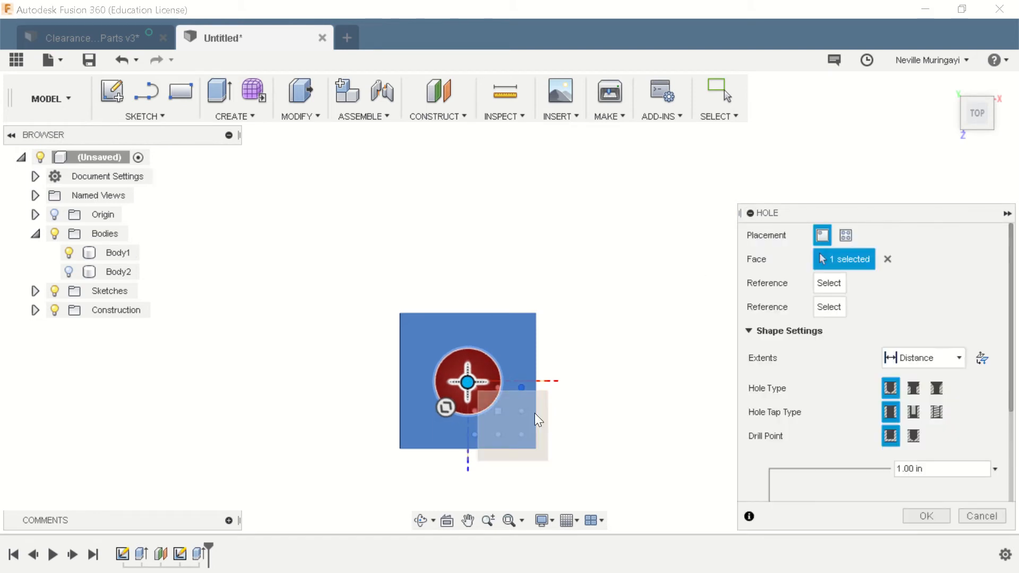
shift+middle_drag(619, 371, 646, 346)
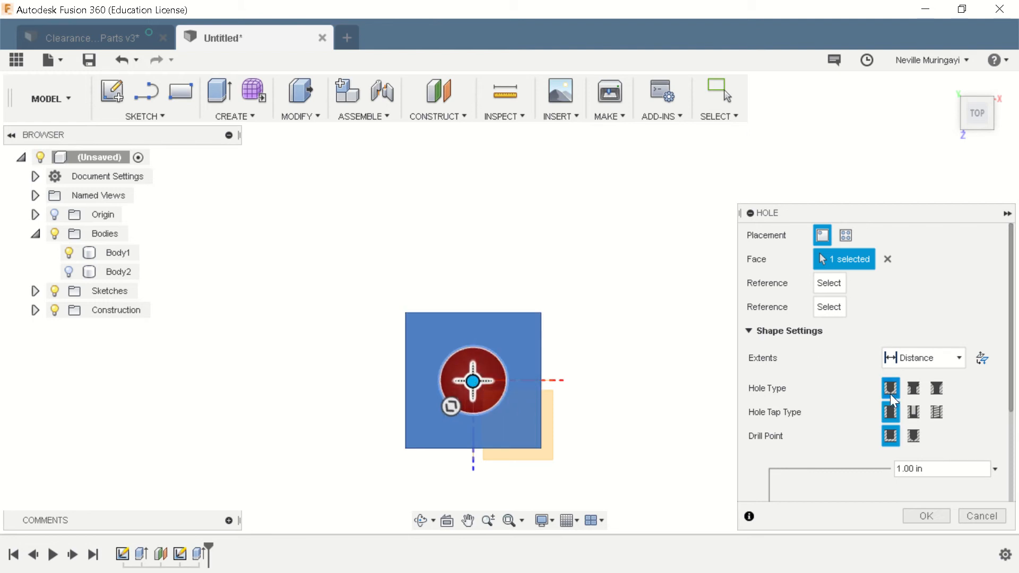
scroll(890, 394, down, 2)
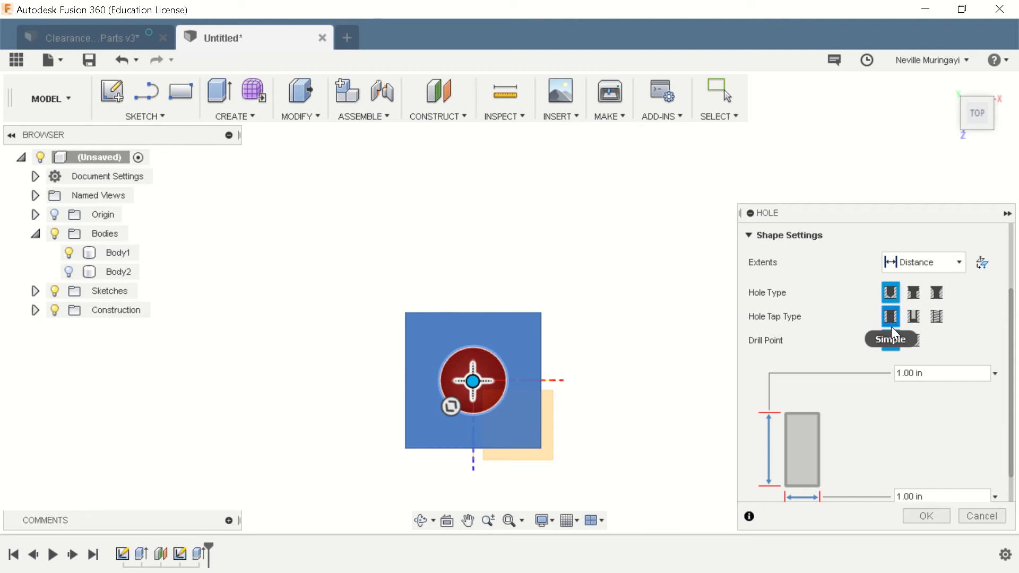
scroll(902, 414, down, 1)
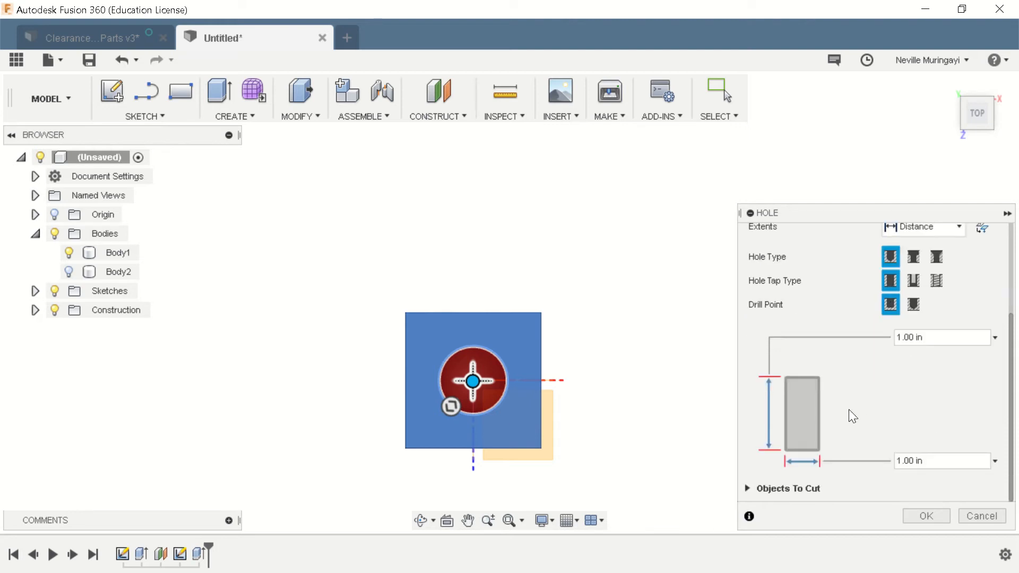
shift+middle_drag(650, 440, 648, 383)
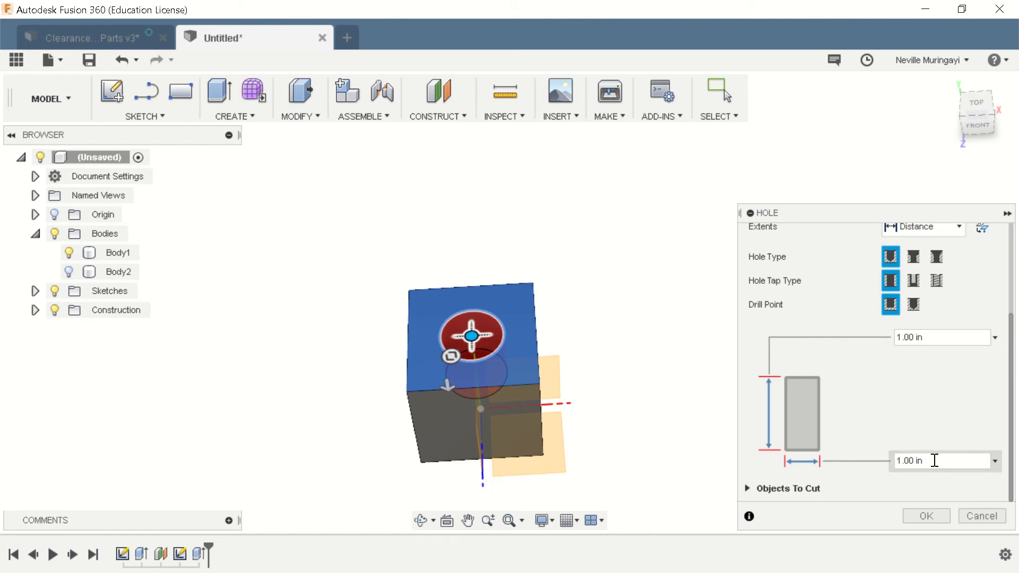
click(920, 515)
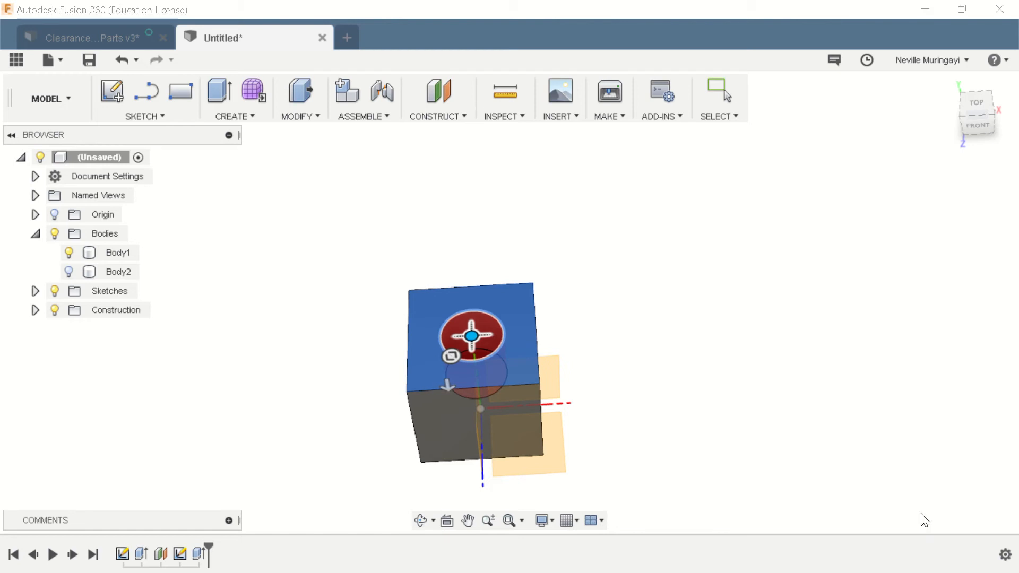
mouse_move(787, 364)
shift+middle_down()
mouse_move(759, 452)
mouse_move(835, 423)
mouse_move(786, 379)
shift+middle_up()
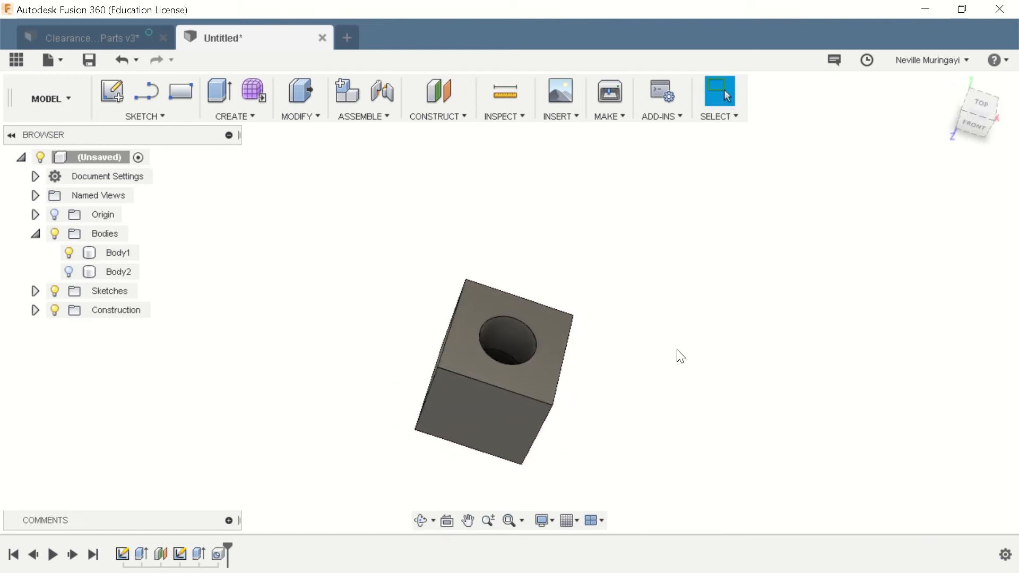
Show the upper cube again and hide the lower cube with the hole.
scroll(678, 353, down, 4)
shift+middle_drag(688, 306, 743, 318)
click(68, 272)
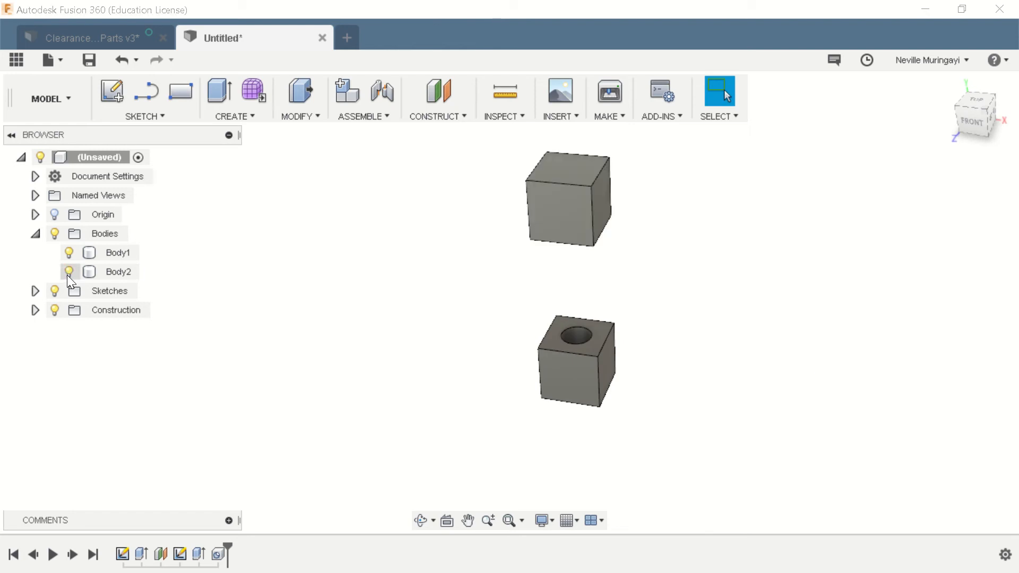
click(68, 252)
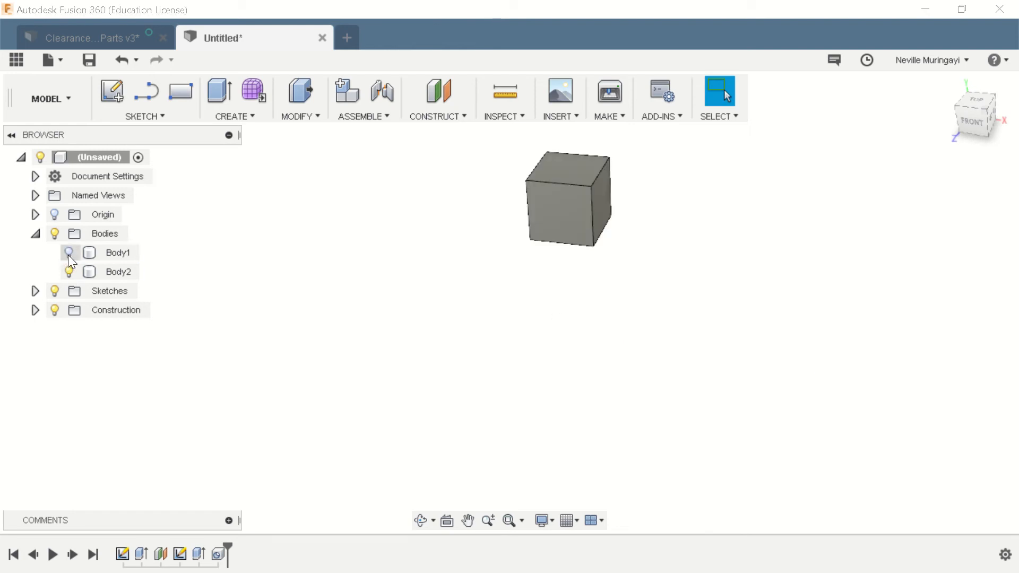
Sketch a center diameter circle about 0.85 in across on the upper cube's bottom face, centered on the origin.
shift+middle_drag(646, 364, 587, 186)
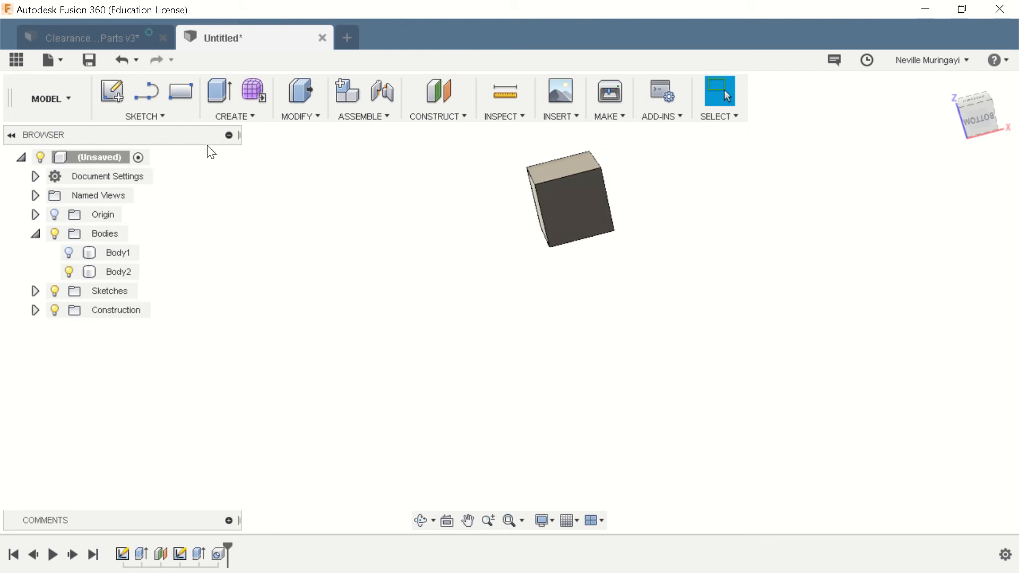
click(162, 116)
mouse_move(149, 68)
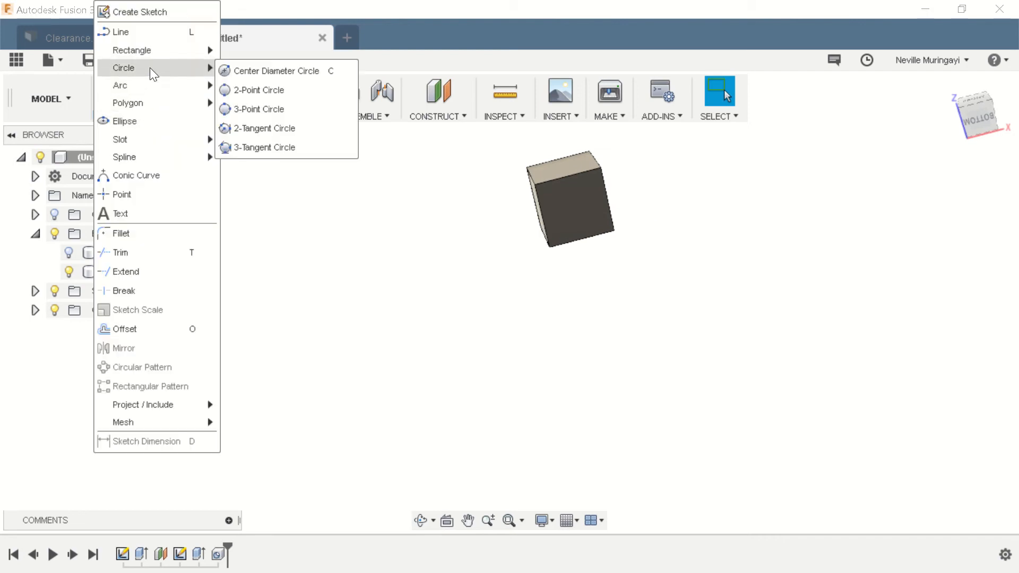
click(279, 70)
click(599, 217)
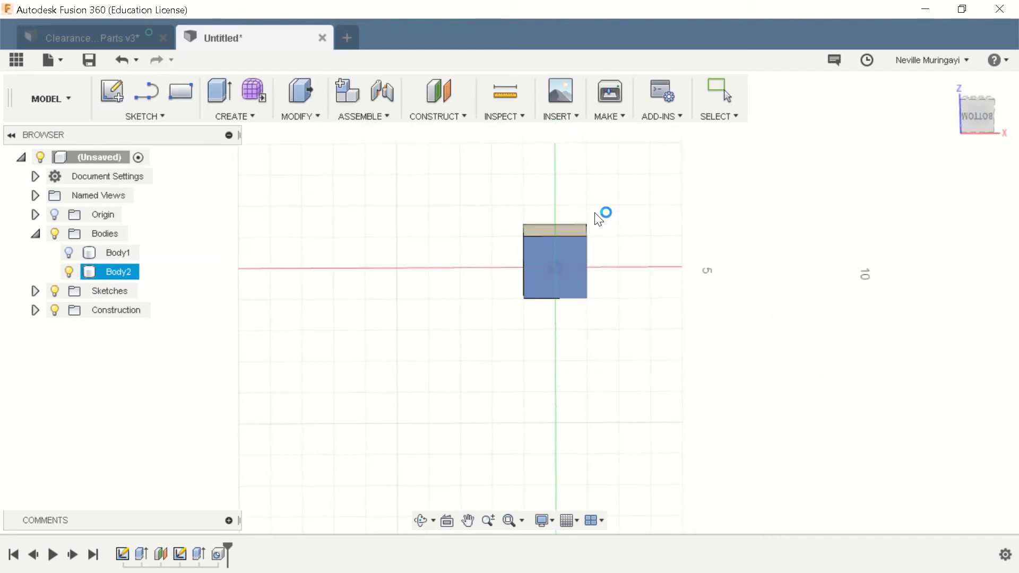
click(527, 290)
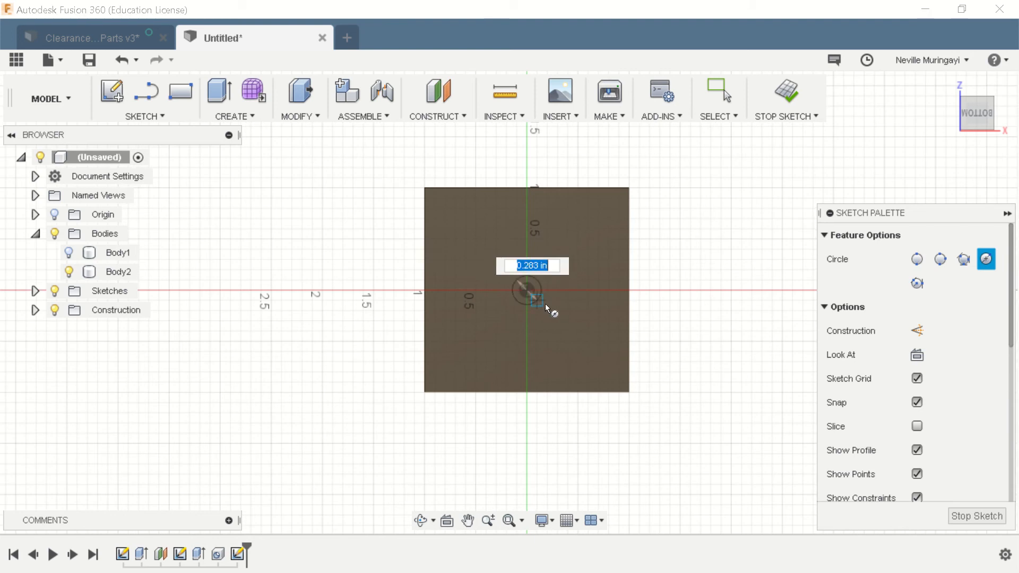
click(562, 317)
Dimension the circle on the cube's bottom face to a diameter of 0.99 in.
key(d)
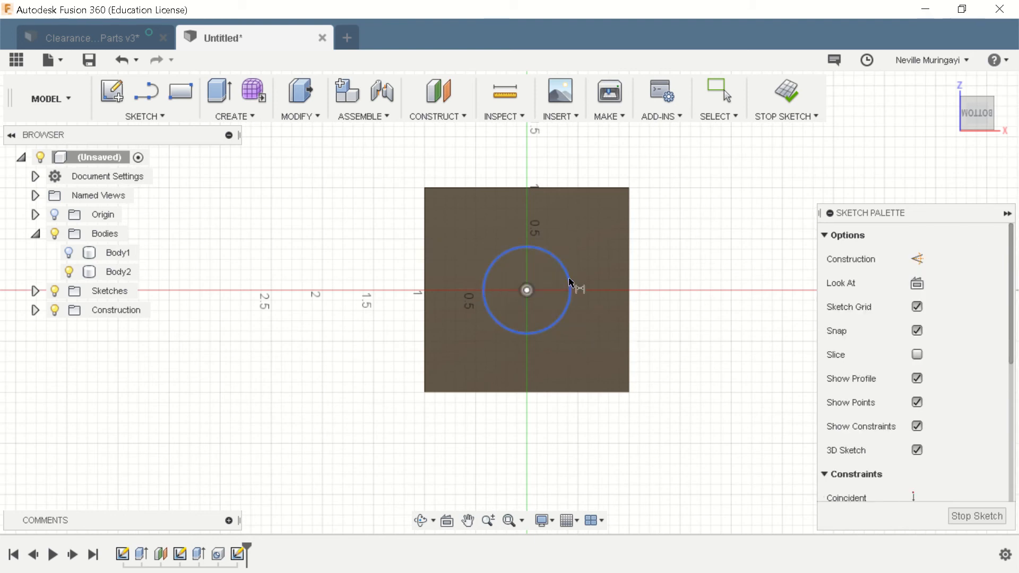
click(569, 282)
click(600, 268)
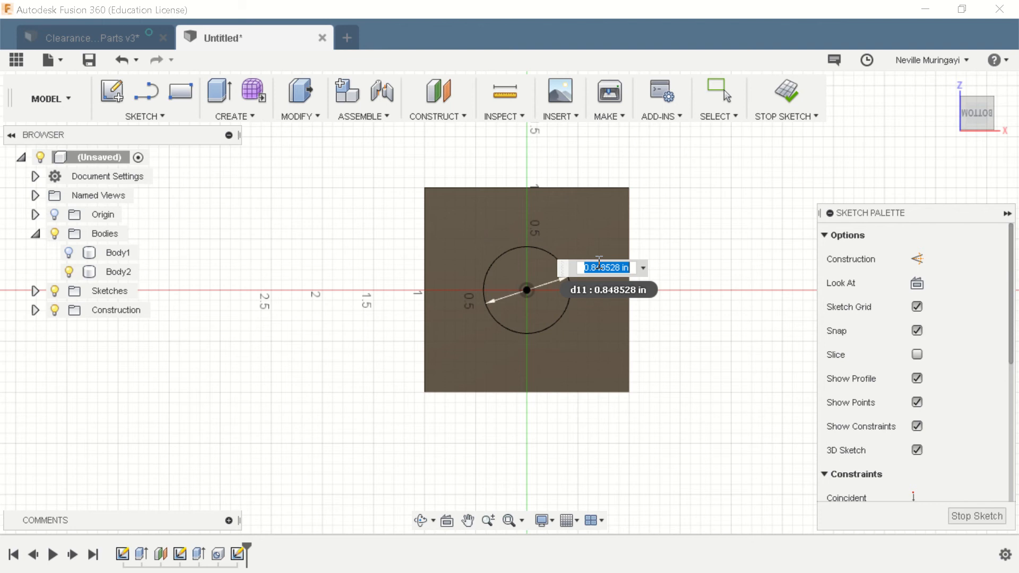
text(1.01)
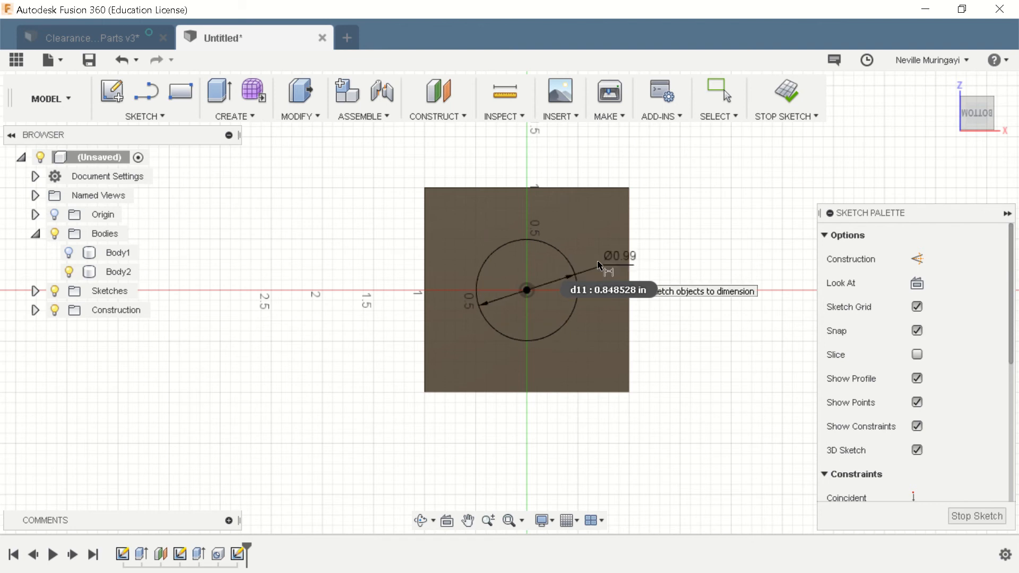
key(Return)
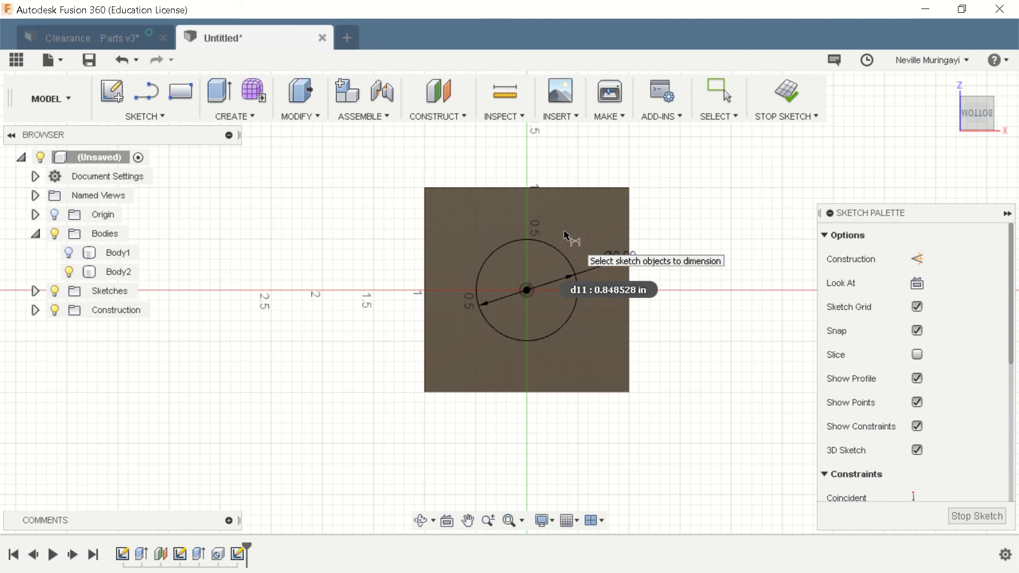
key(Escape)
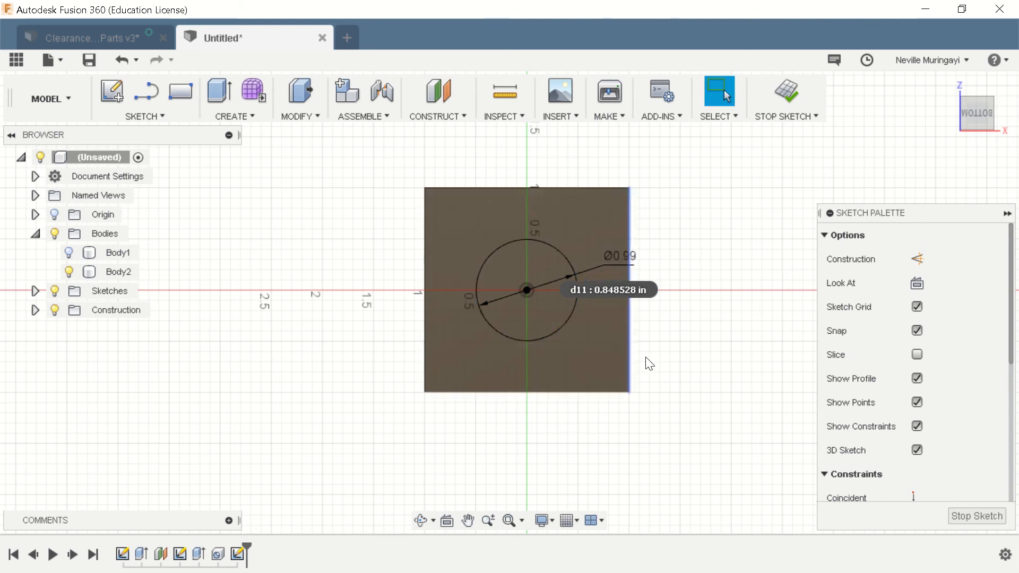
click(494, 302)
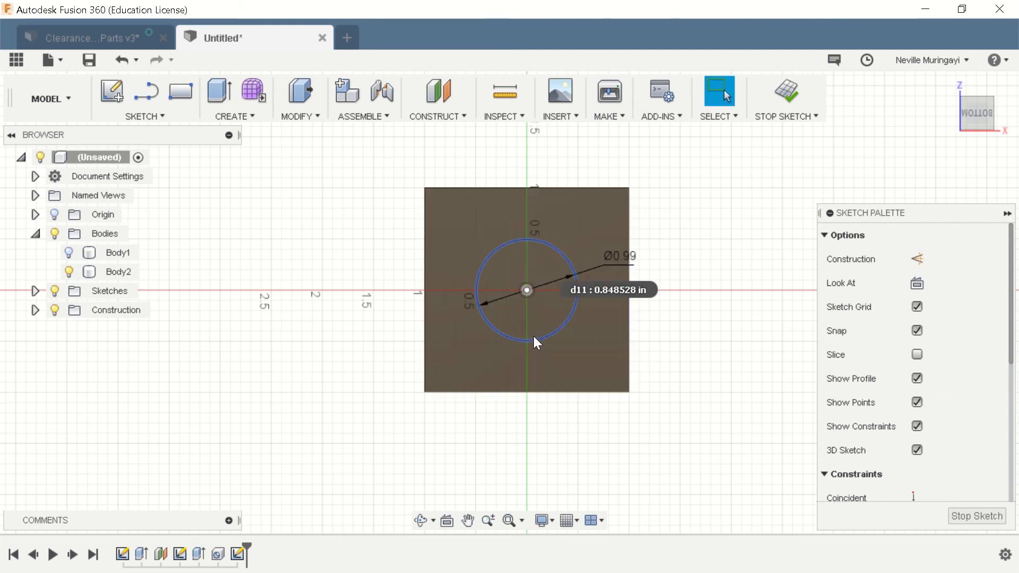
scroll(529, 273, up, 3)
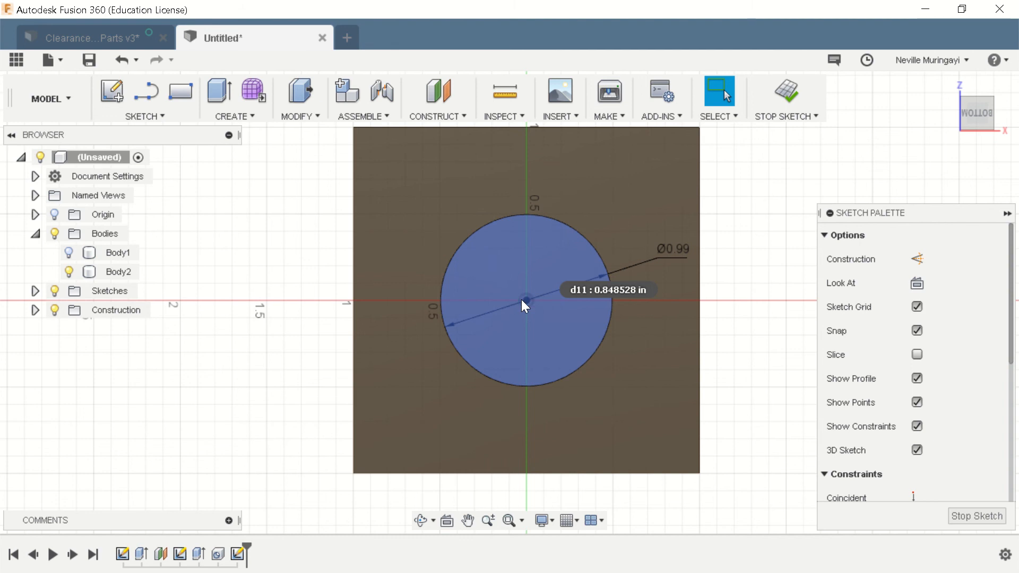
scroll(510, 345, down, 2)
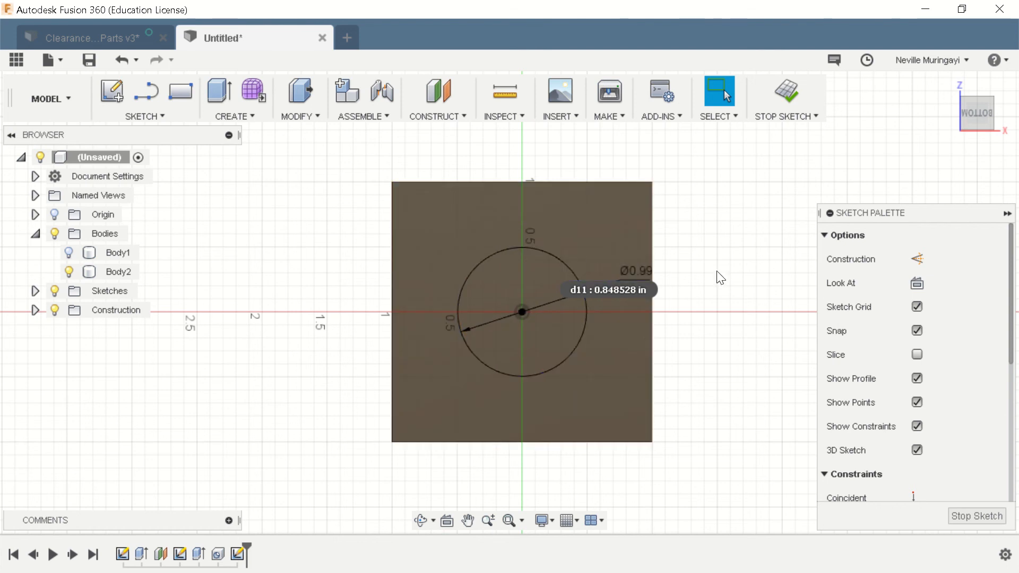
scroll(447, 343, down, 2)
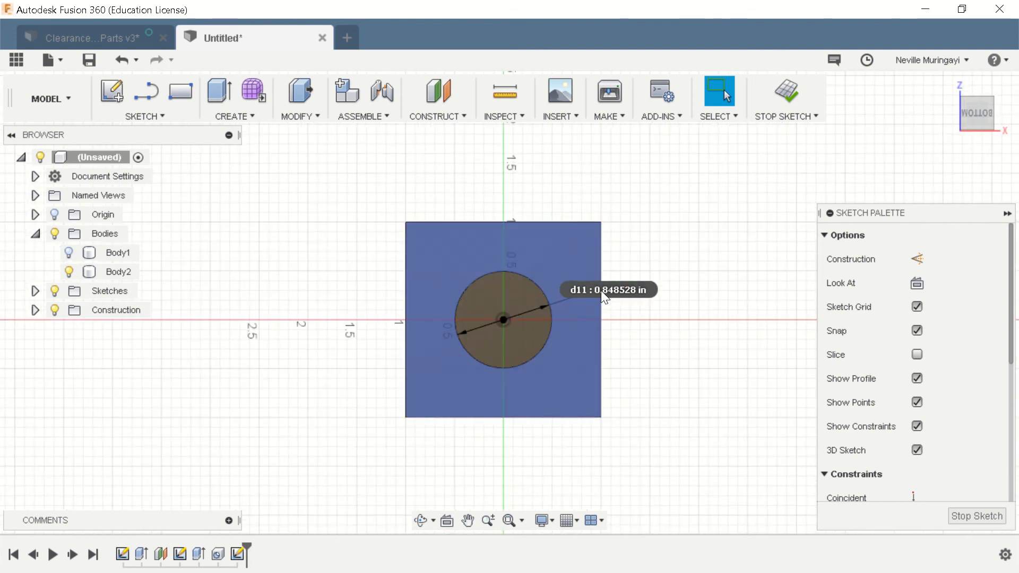
Finish the sketch and extrude the circle outward by 1-.01 in, joined to the upper cube as a peg.
click(784, 92)
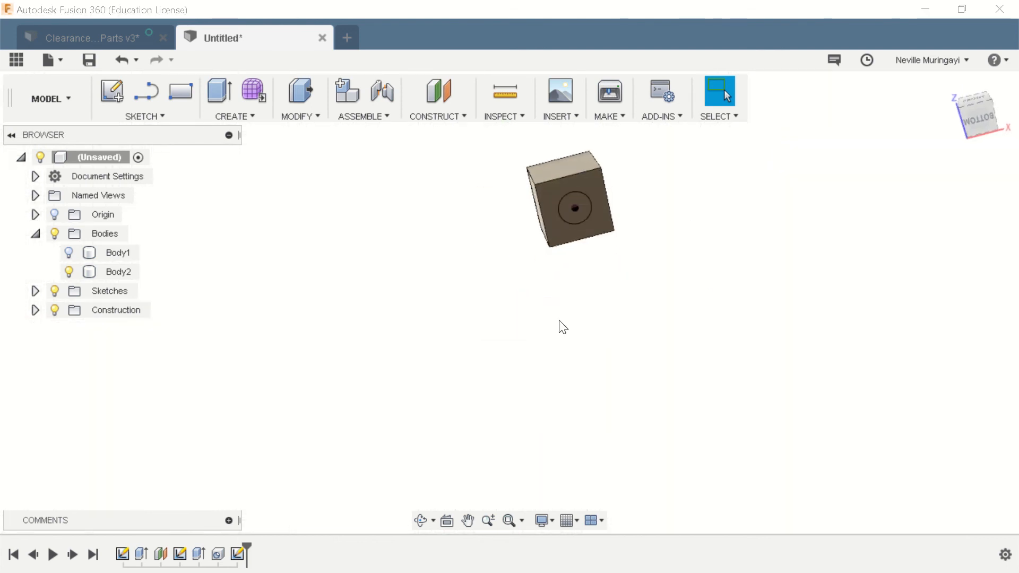
key(e)
click(585, 200)
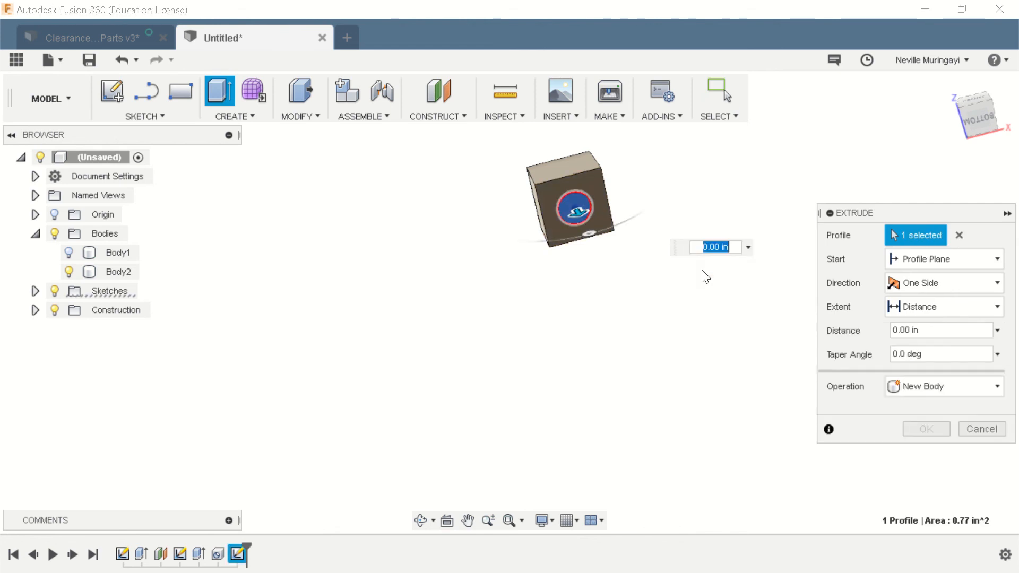
shift+middle_drag(615, 337, 653, 350)
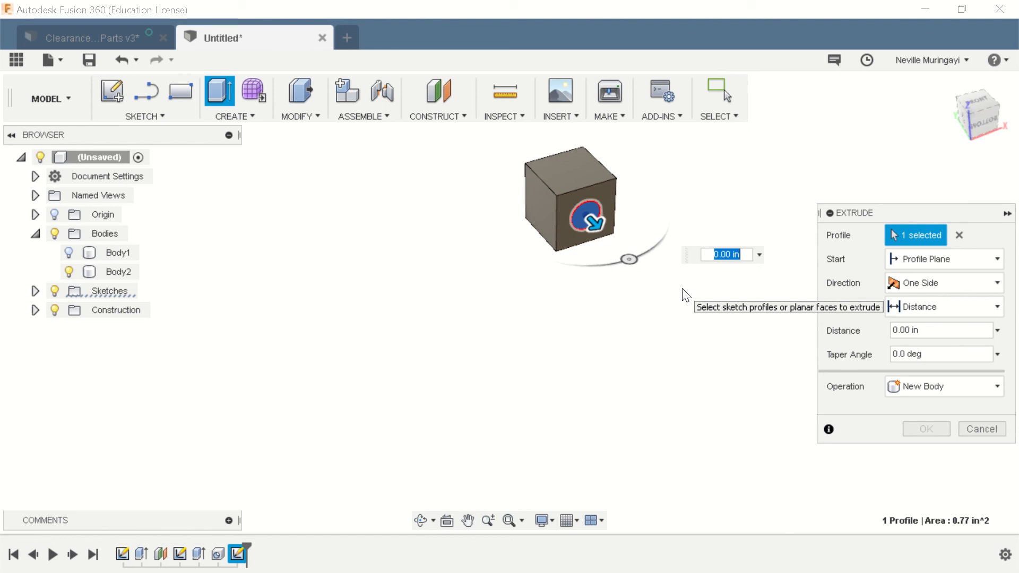
text(1-.01)
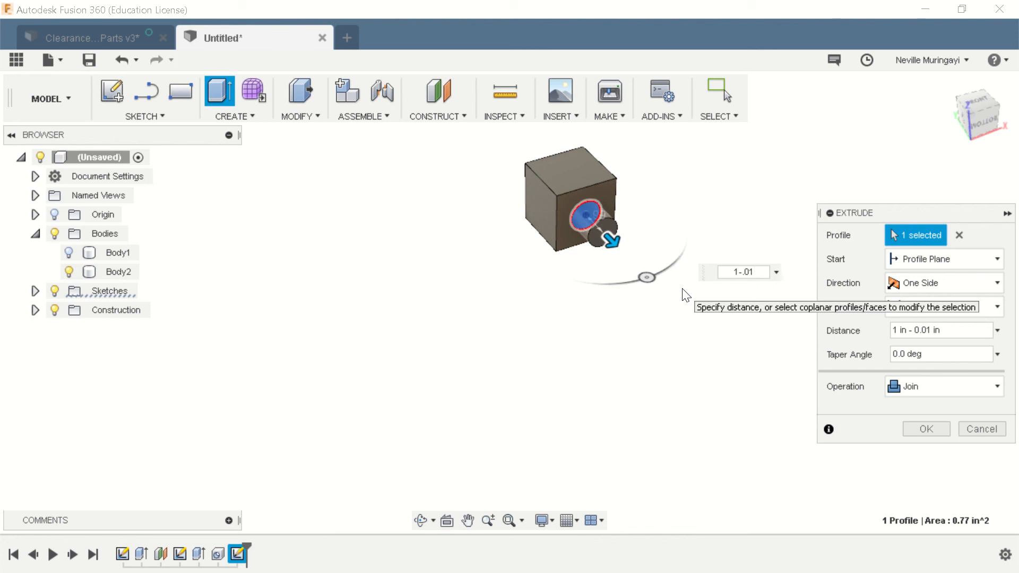
key(Return)
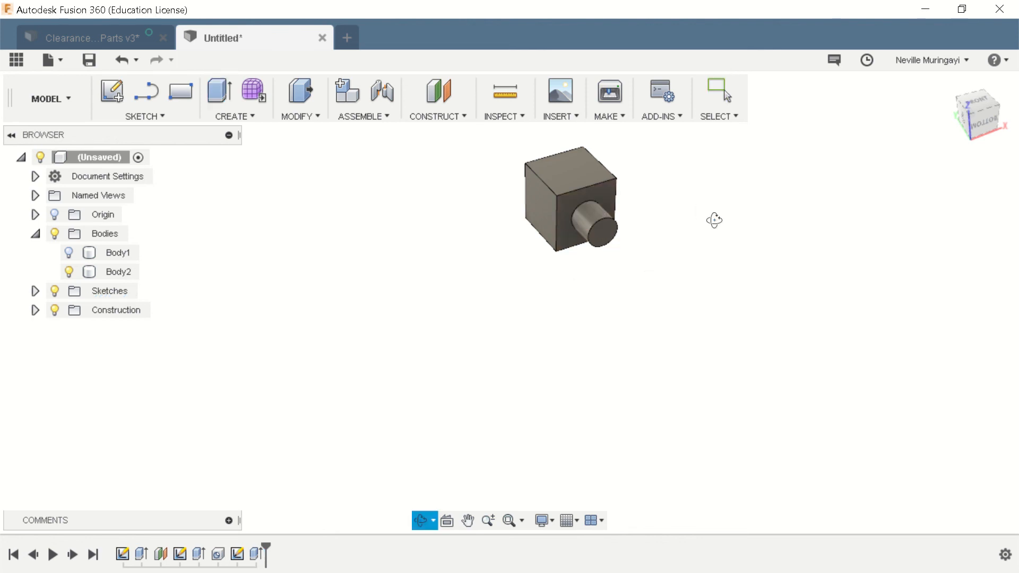
Show the lower cube with the hole again so that both cubes are visible.
shift+middle_drag(715, 220, 653, 270)
click(69, 253)
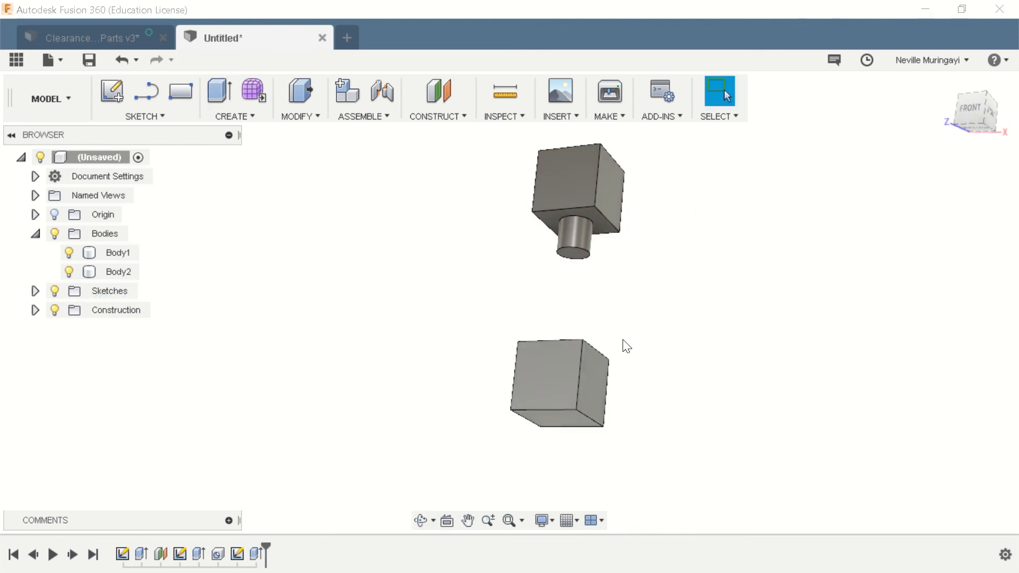
shift+middle_drag(732, 322, 747, 364)
scroll(435, 330, down, 4)
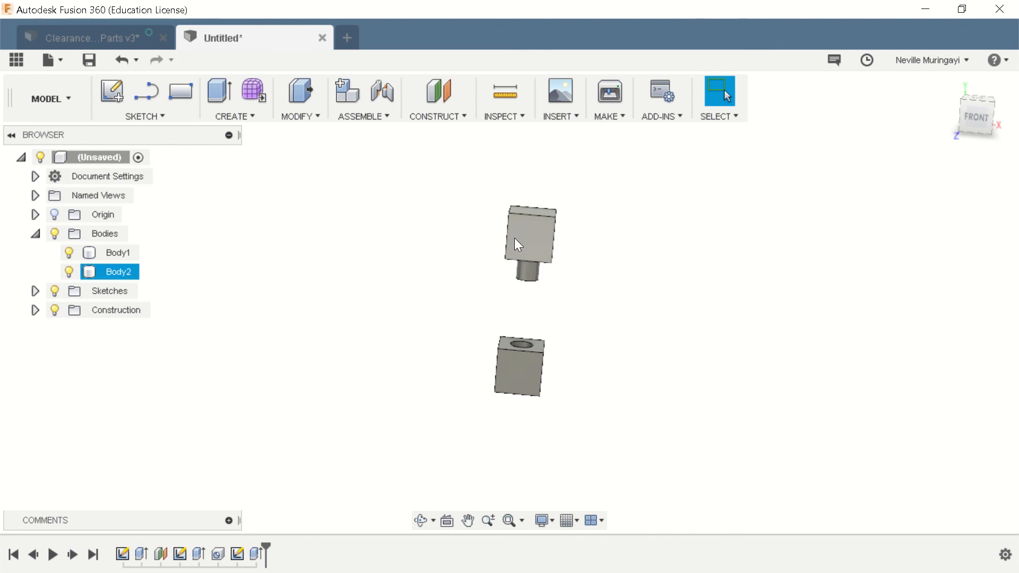
scroll(515, 238, up, 2)
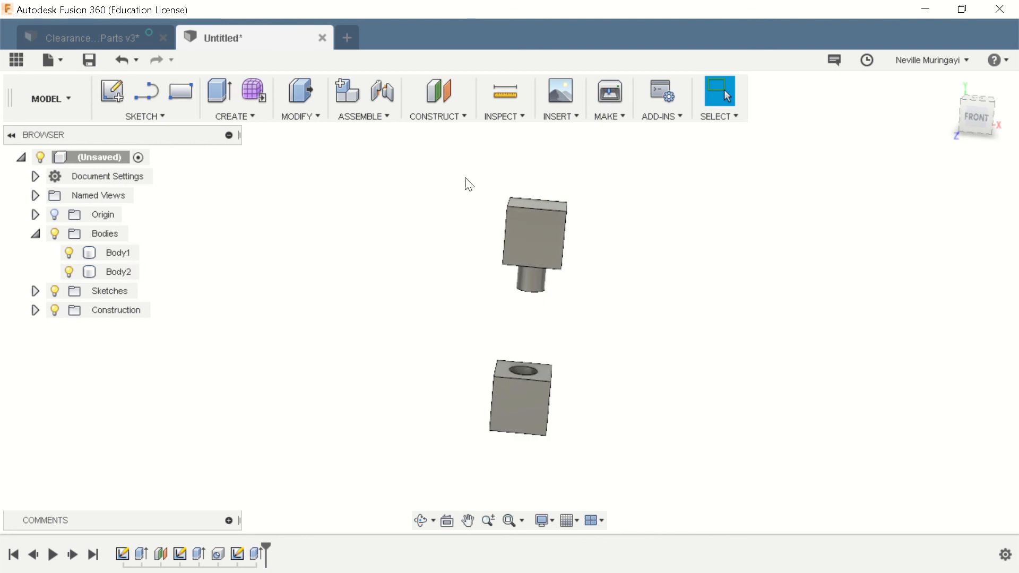
Move the upper cube with the peg -3.50 in along Y, so the peg partly enters the lower cube's hole.
drag(449, 154, 668, 325)
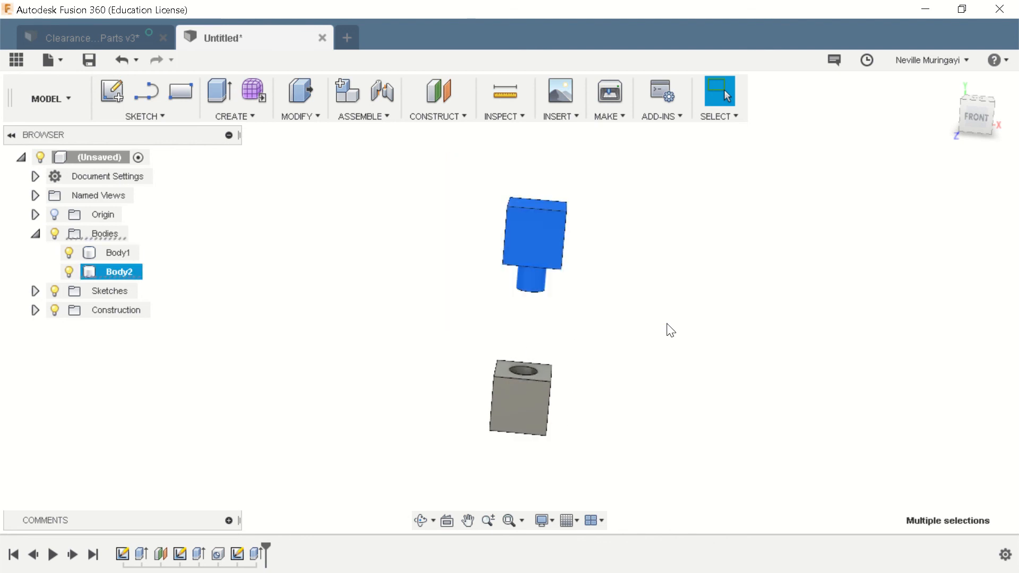
right_click(525, 214)
click(465, 234)
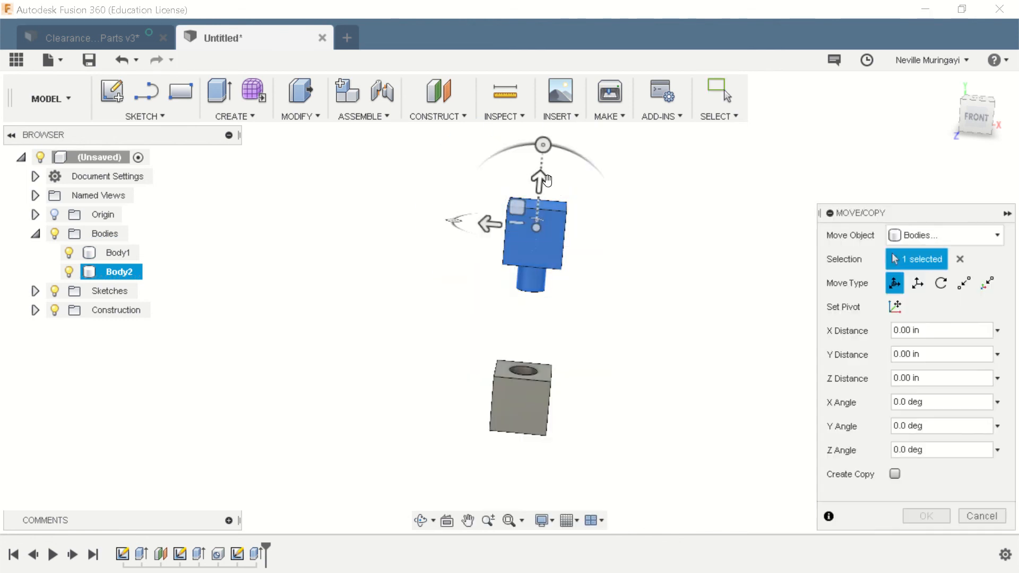
drag(538, 178, 529, 276)
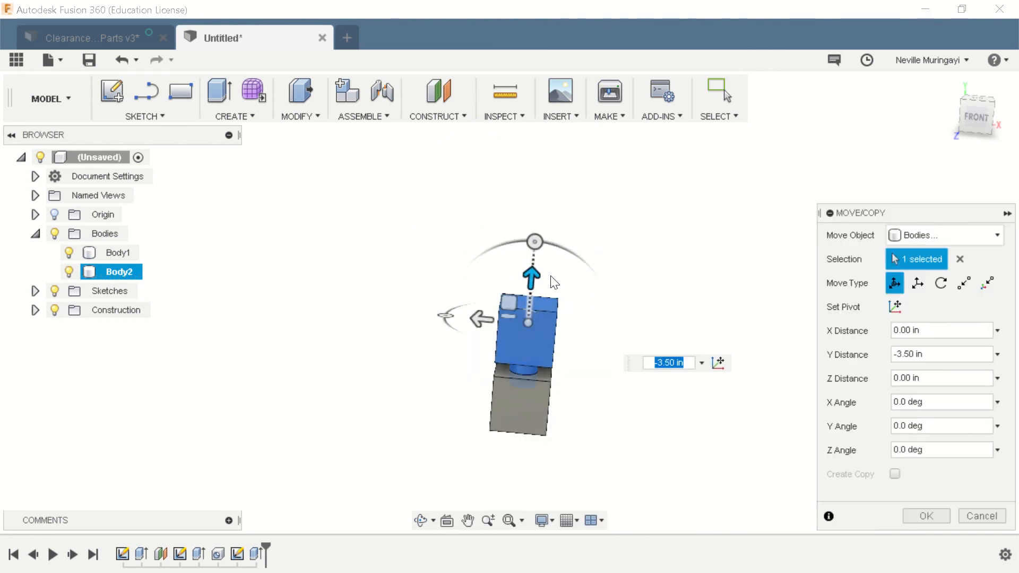
scroll(543, 378, up, 3)
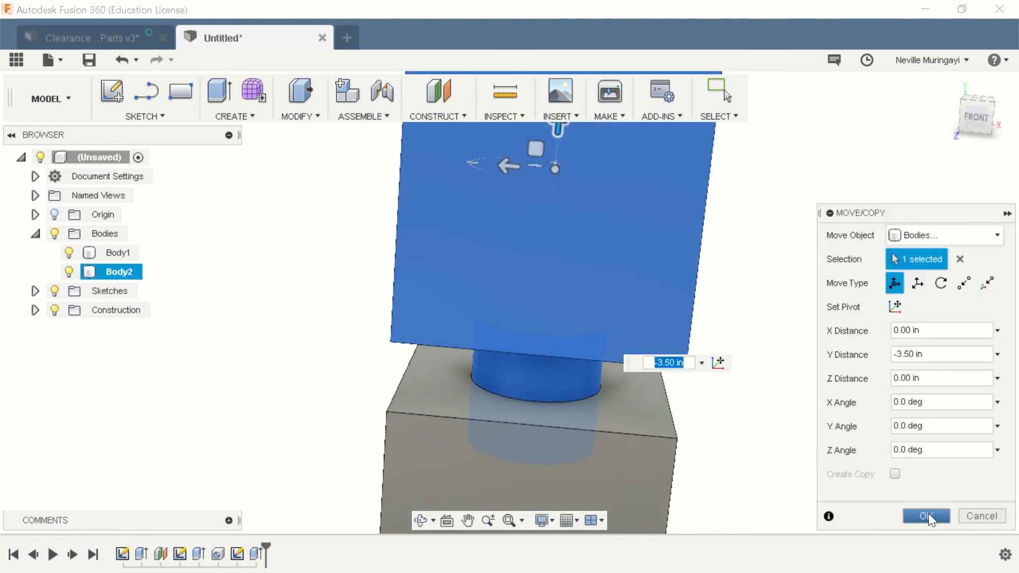
click(926, 516)
Create a section analysis from the upper cube's top face, offset -2.60 in along Y to cut through the peg and hole.
shift+middle_drag(746, 416, 810, 419)
click(549, 409)
key(F6)
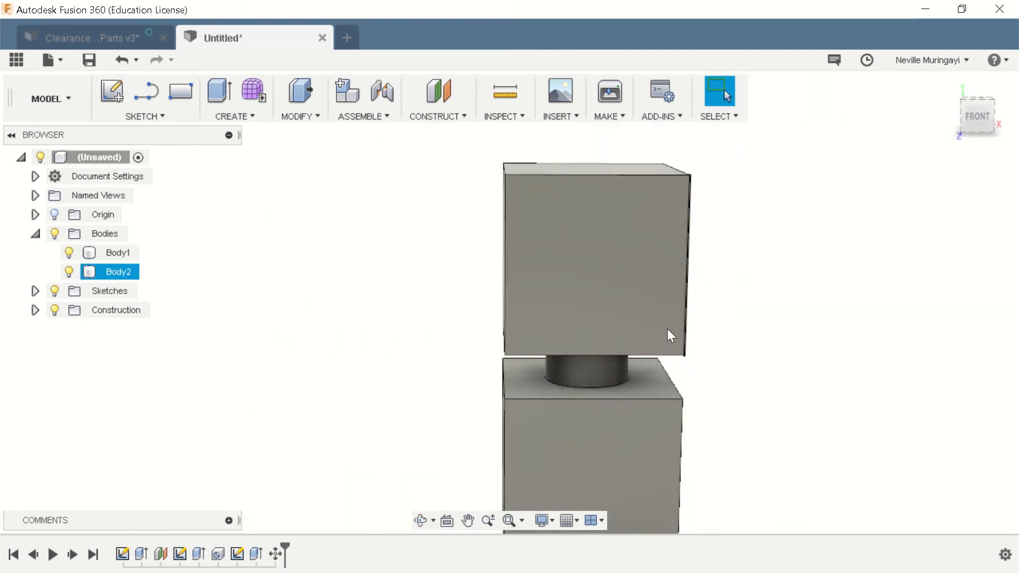
click(562, 132)
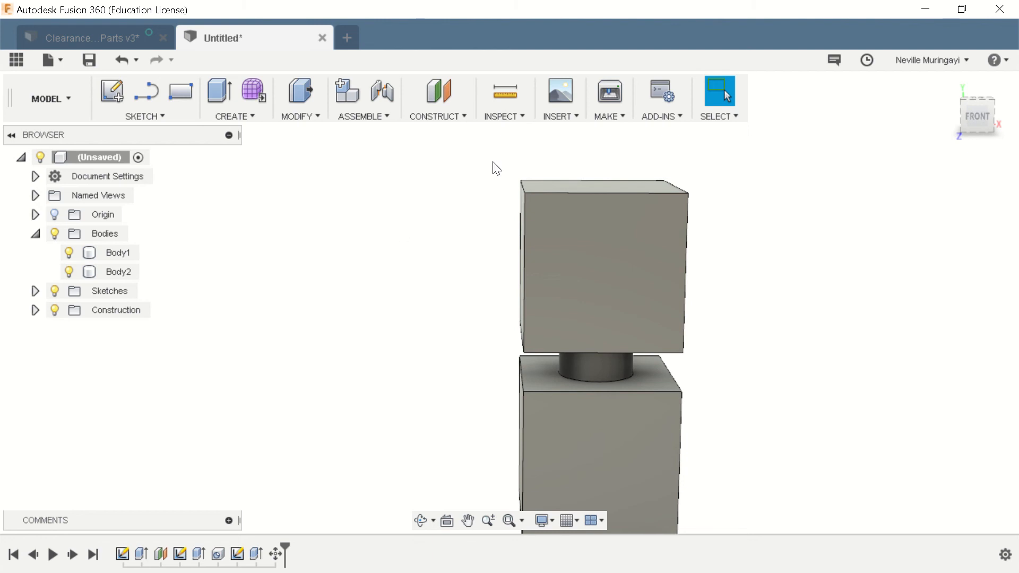
click(517, 121)
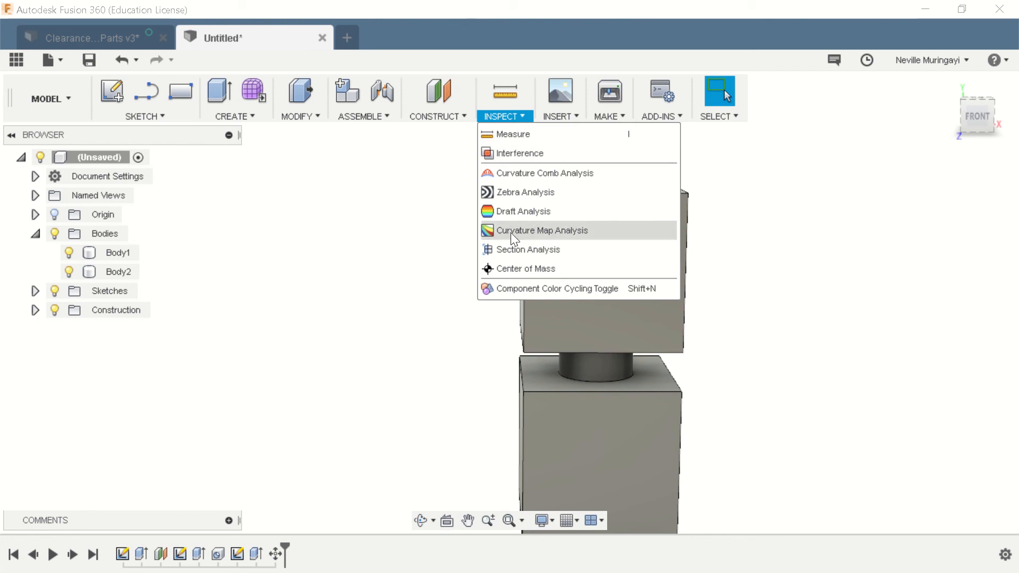
click(510, 248)
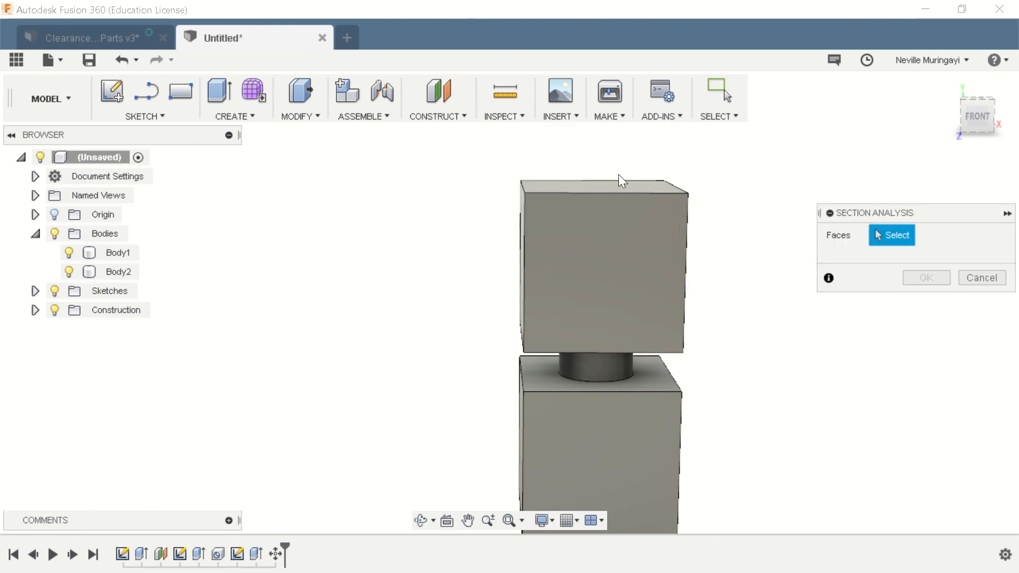
click(636, 198)
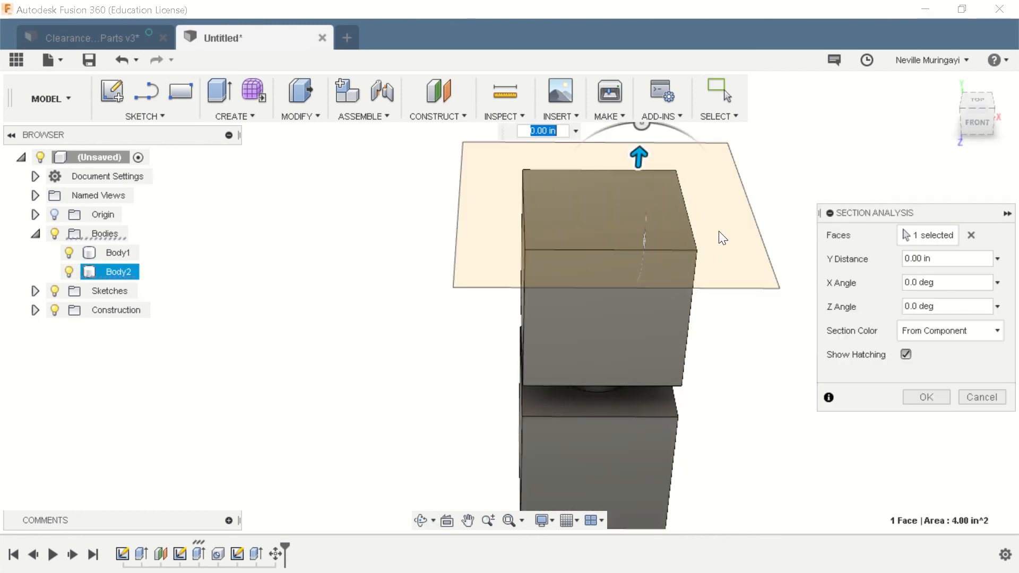
drag(638, 157, 643, 331)
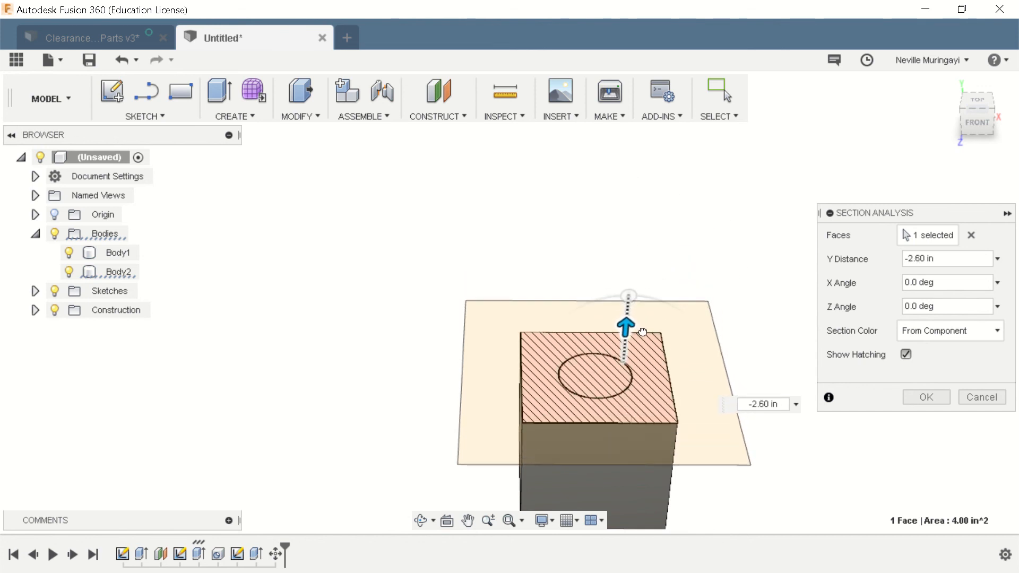
click(926, 397)
Examine the sectioned cubes from the top, checking the clearance gap between the peg and the hole up close.
shift+middle_drag(902, 382, 821, 363)
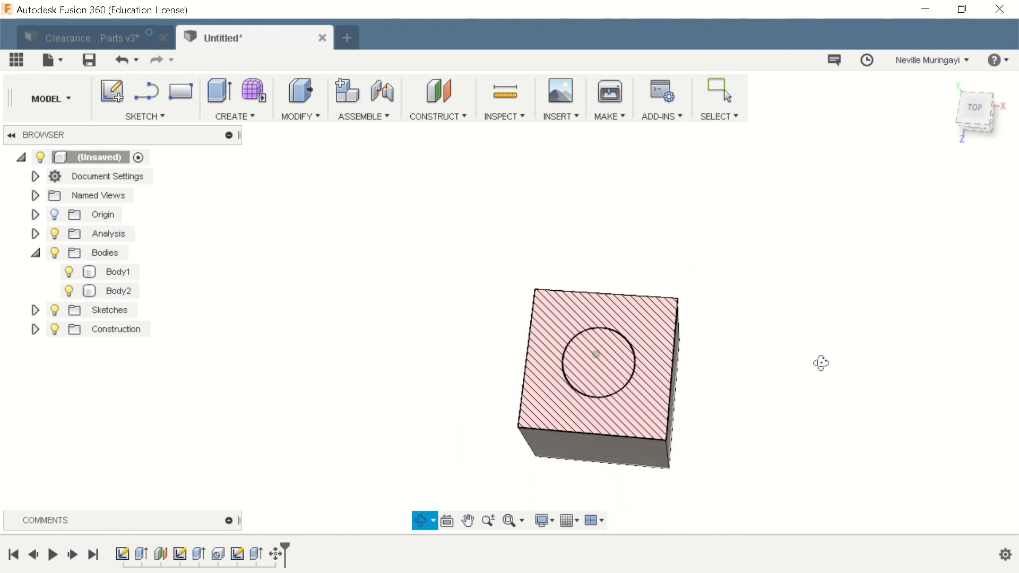
key(Escape)
click(974, 108)
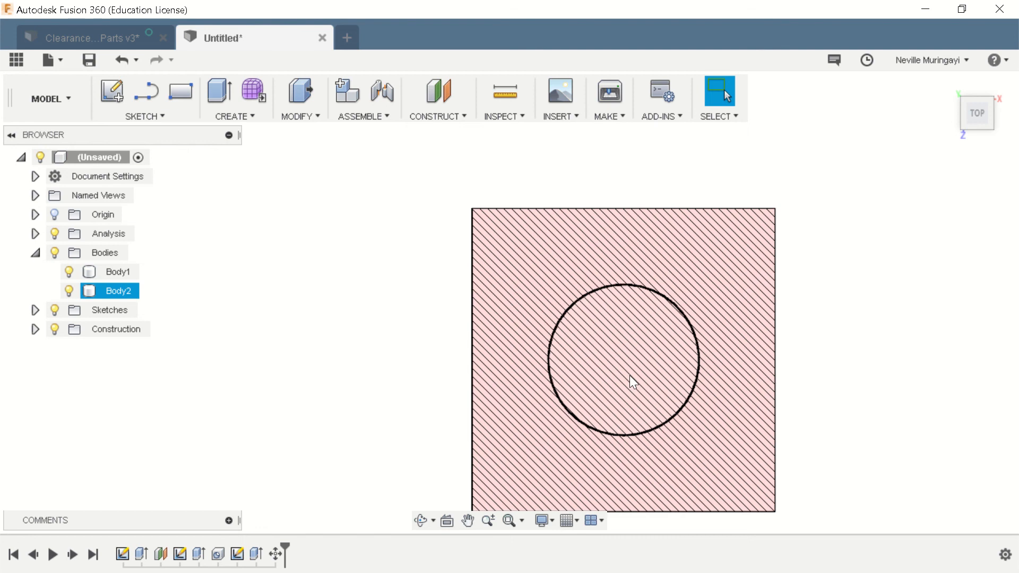
scroll(635, 377, up, 3)
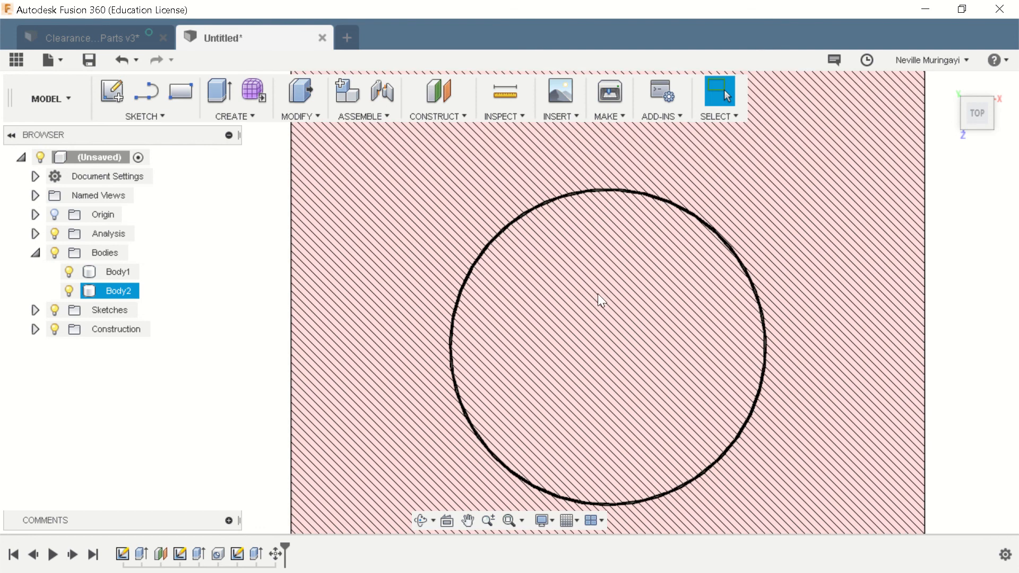
scroll(600, 266, up, 1)
scroll(502, 225, up, 2)
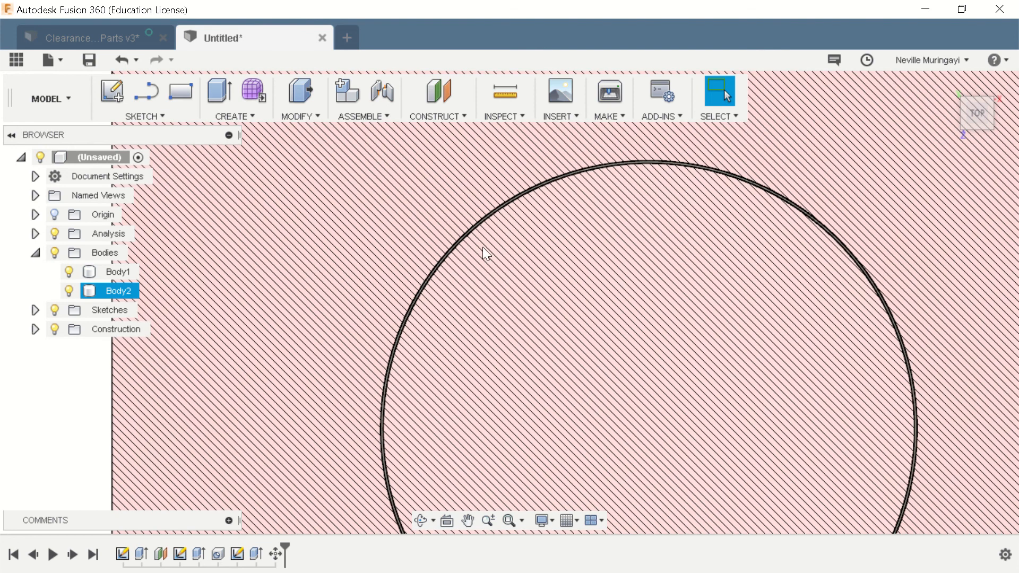
scroll(524, 303, down, 3)
scroll(536, 234, up, 5)
click(529, 222)
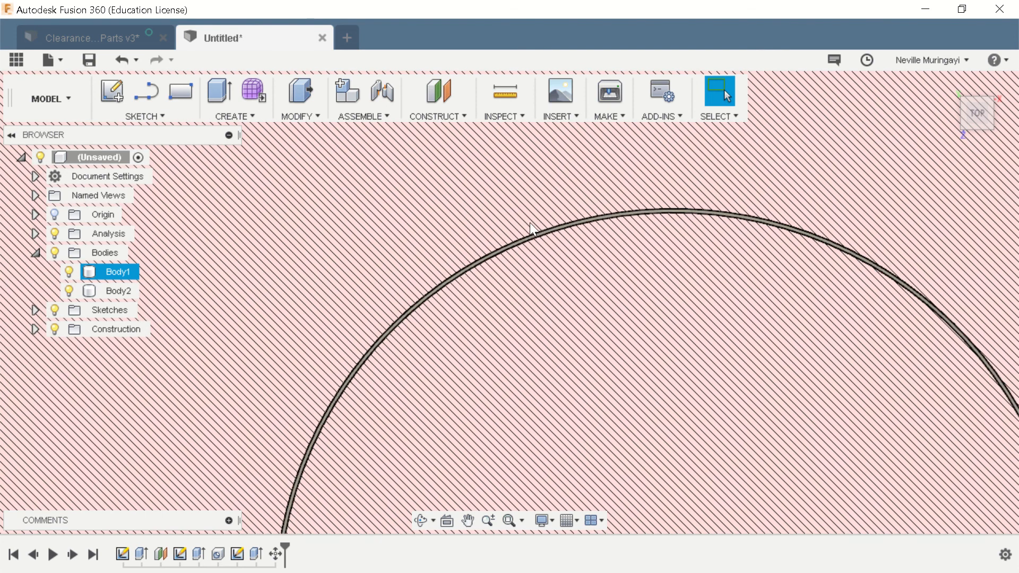
scroll(502, 253, up, 1)
click(501, 255)
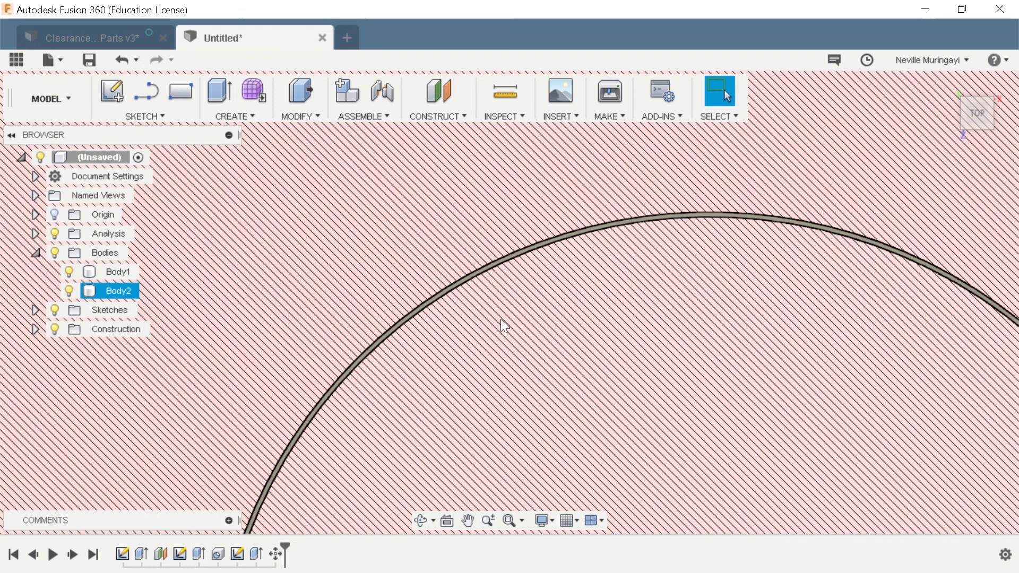
scroll(502, 319, down, 5)
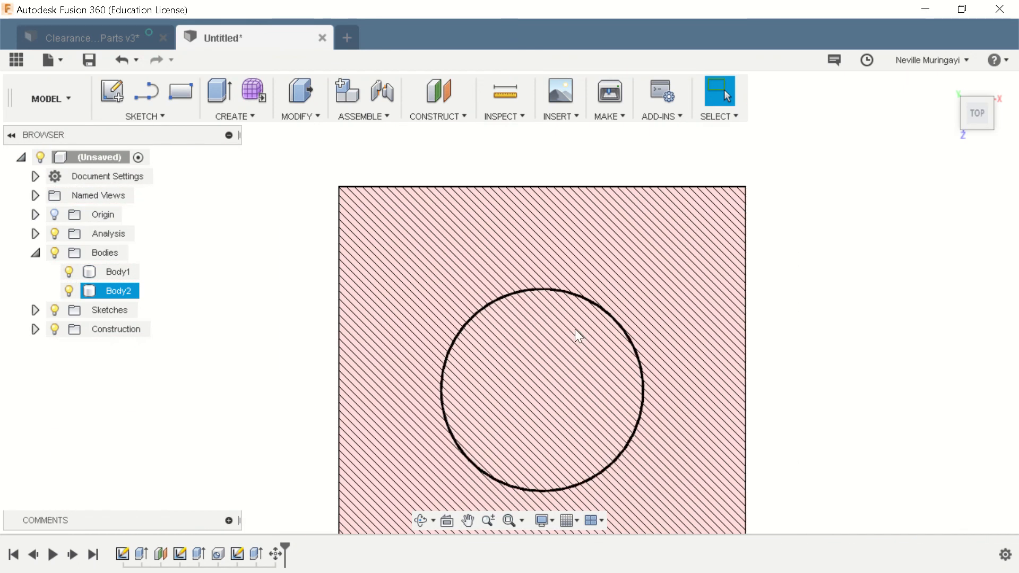
scroll(548, 358, up, 2)
click(370, 436)
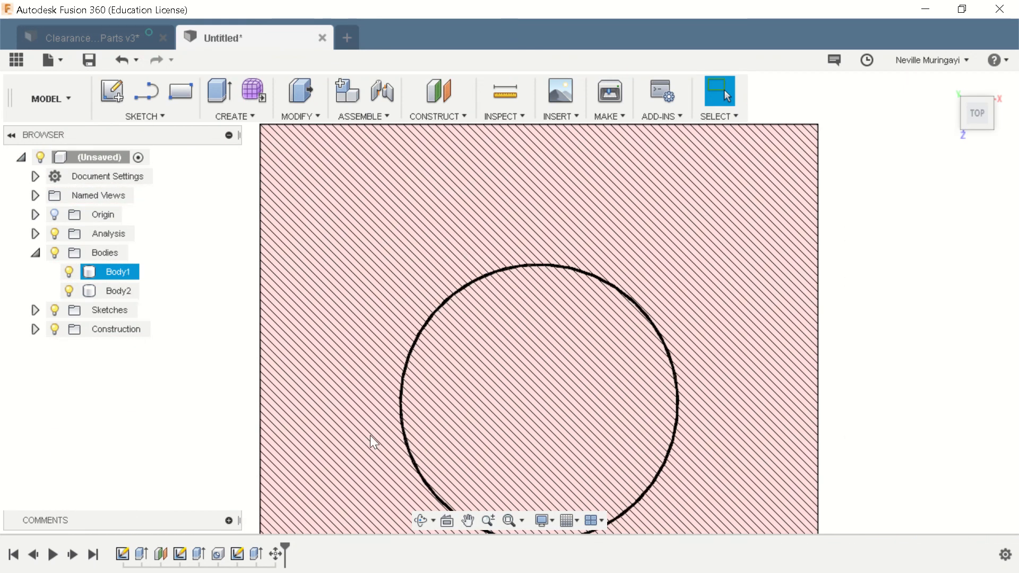
click(533, 355)
scroll(533, 355, down, 3)
scroll(526, 371, up, 1)
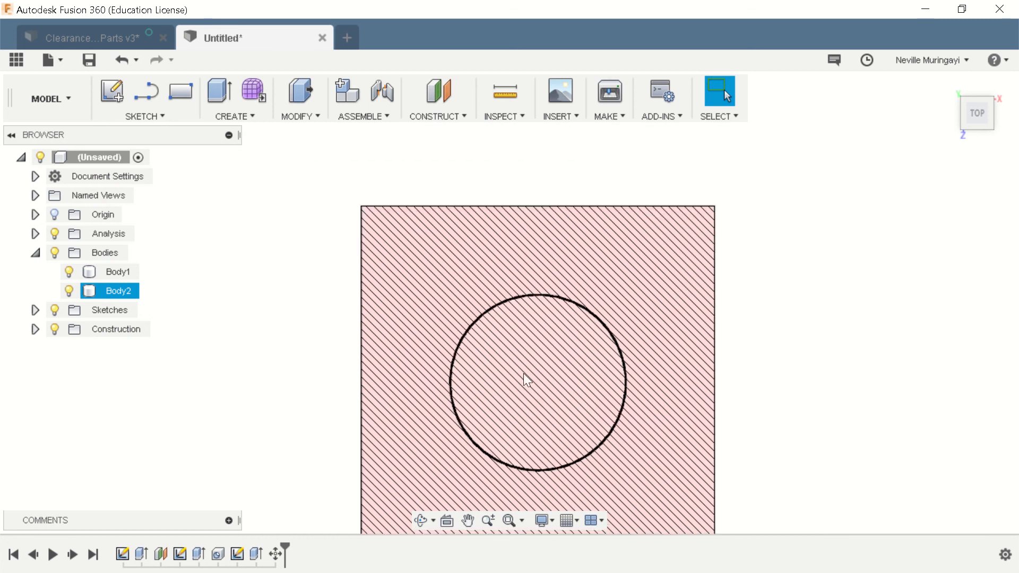